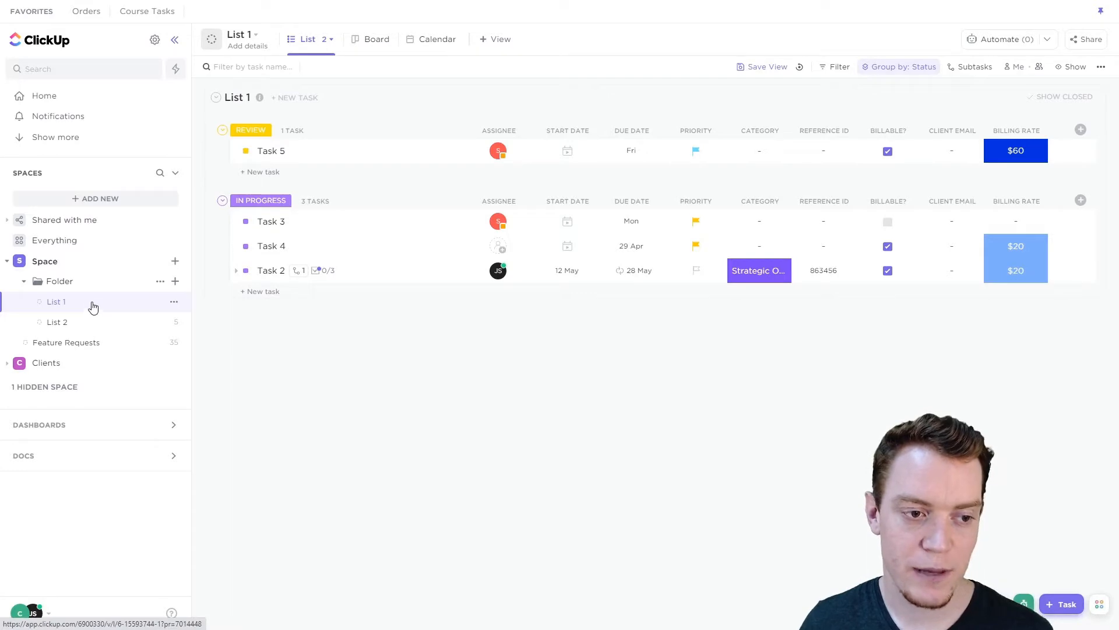
- Start saving the folder named Folder as a new template called "Folder Template"
left_click(59, 281)
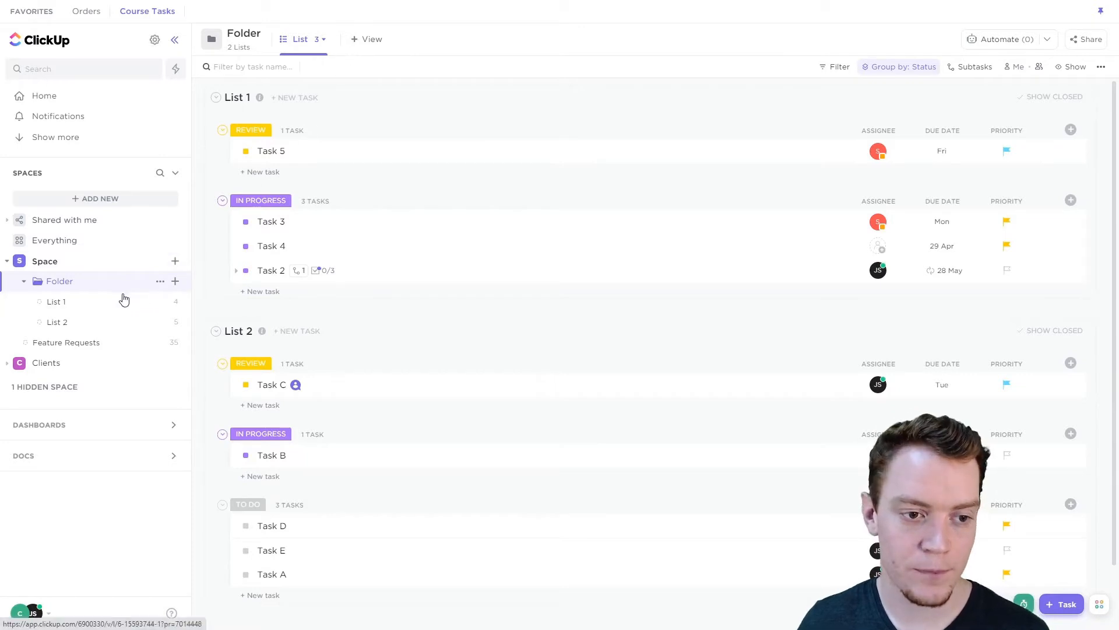
left_click(159, 282)
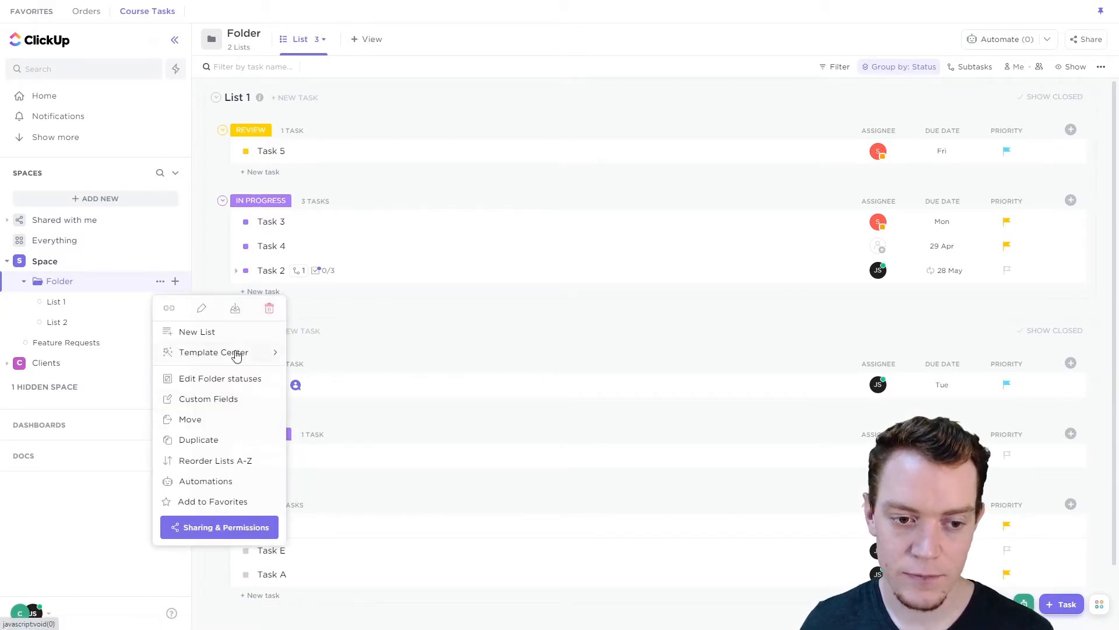
mouse_move(236, 355)
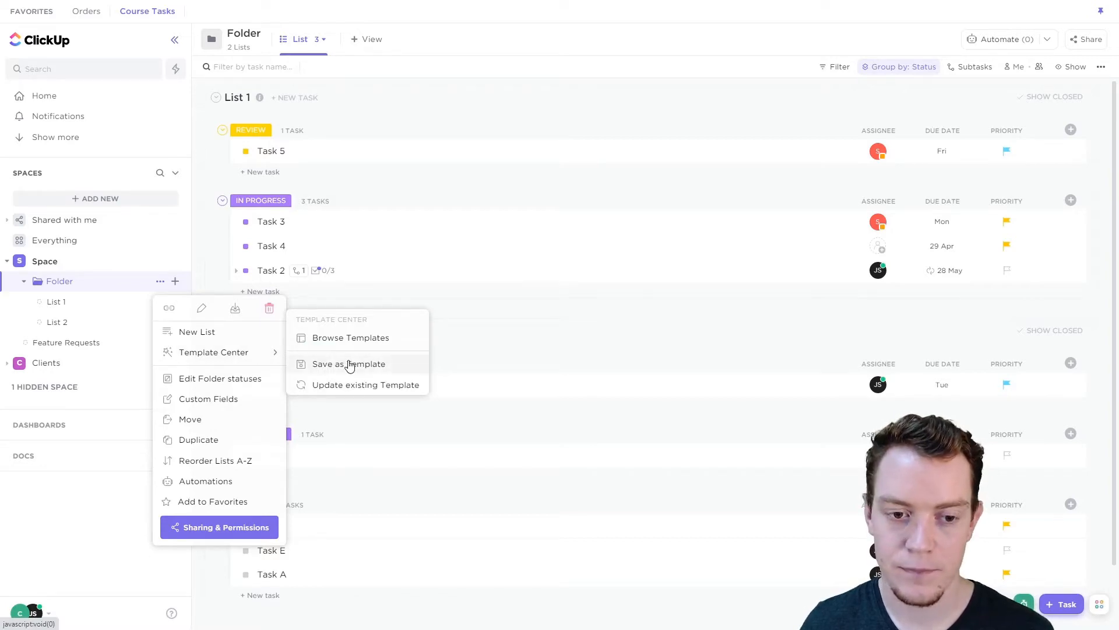
left_click(351, 365)
left_click(488, 111)
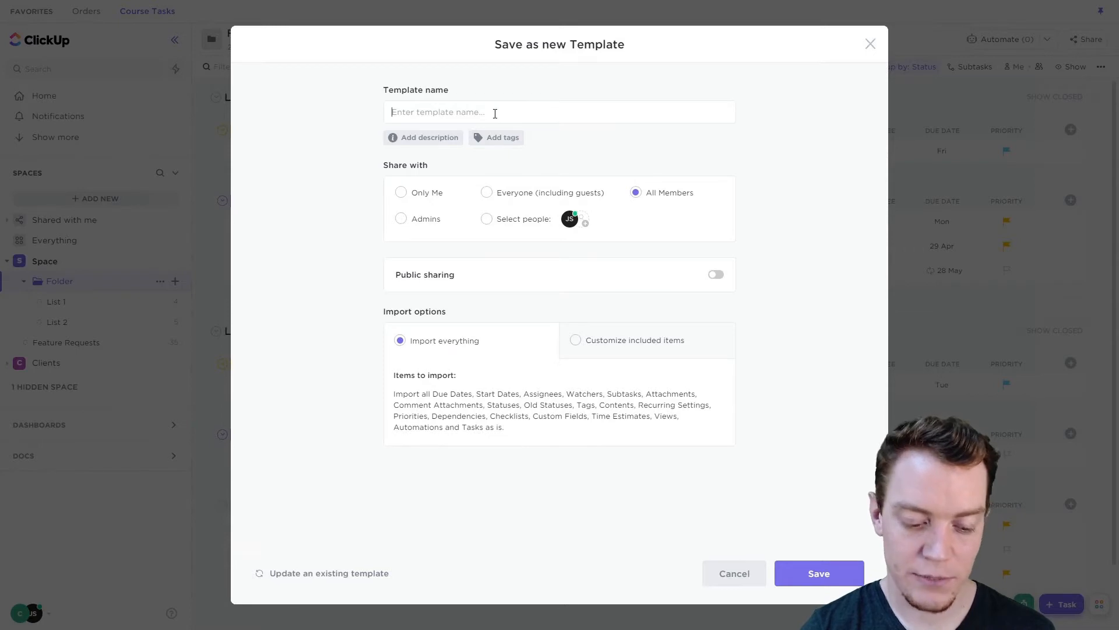
type("Folder Template")
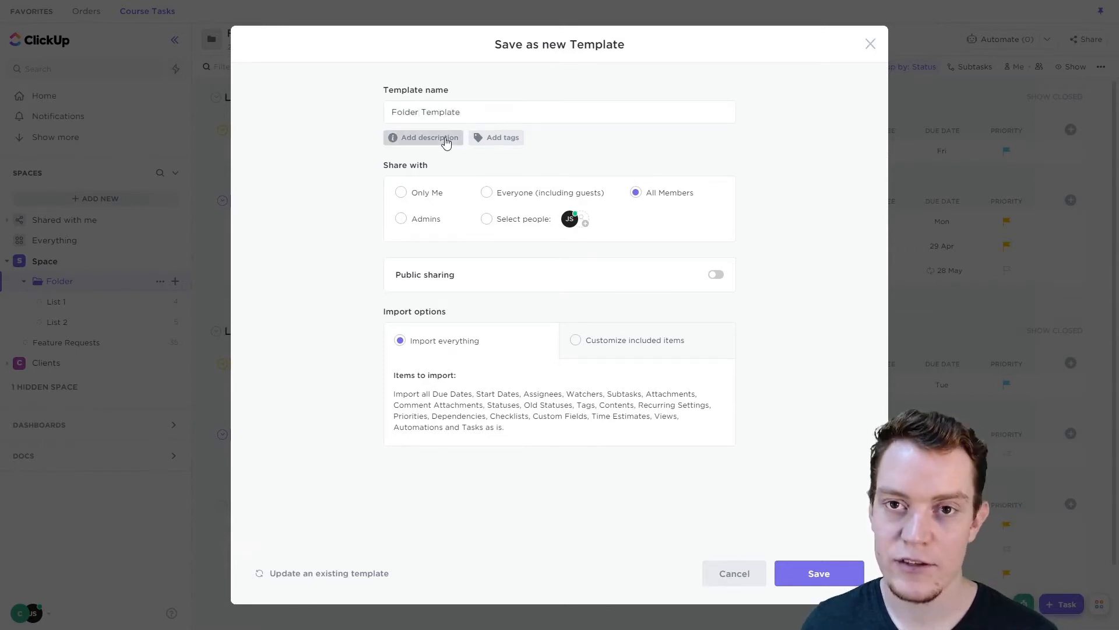
- Add the description and tags fields to the template form and share the template with Only Me
left_click(446, 143)
left_click(417, 169)
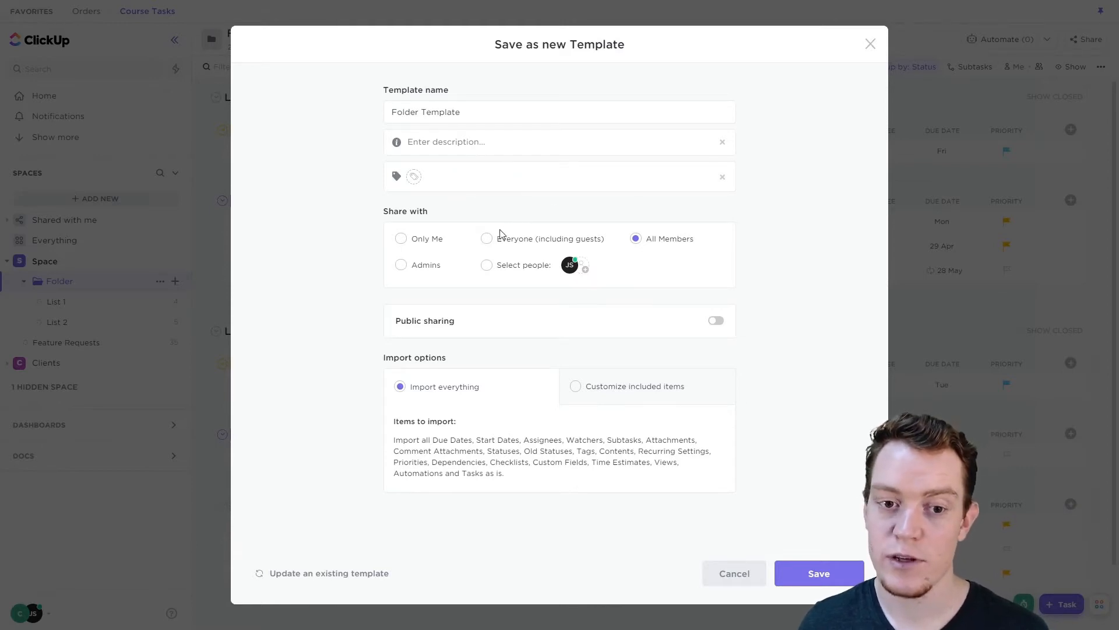
left_click(427, 239)
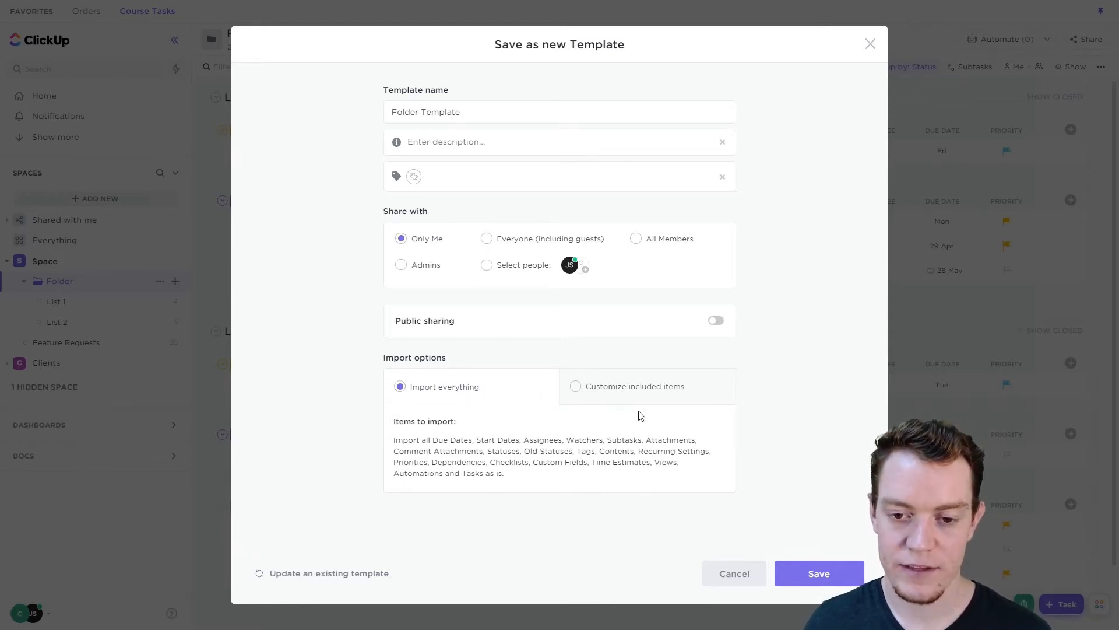
- Customize the items included in the template, toggling Views and Automations off and on and excluding Assignees
left_click(605, 392)
scroll(671, 389, "down", 2)
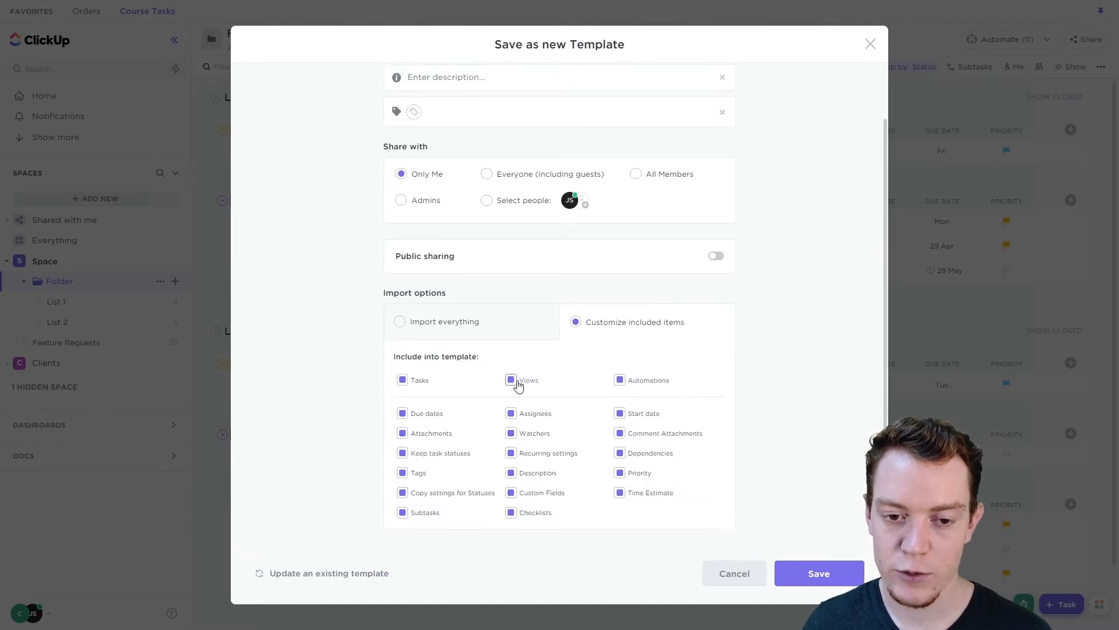
left_click(518, 385)
left_click(632, 384)
left_click(527, 387)
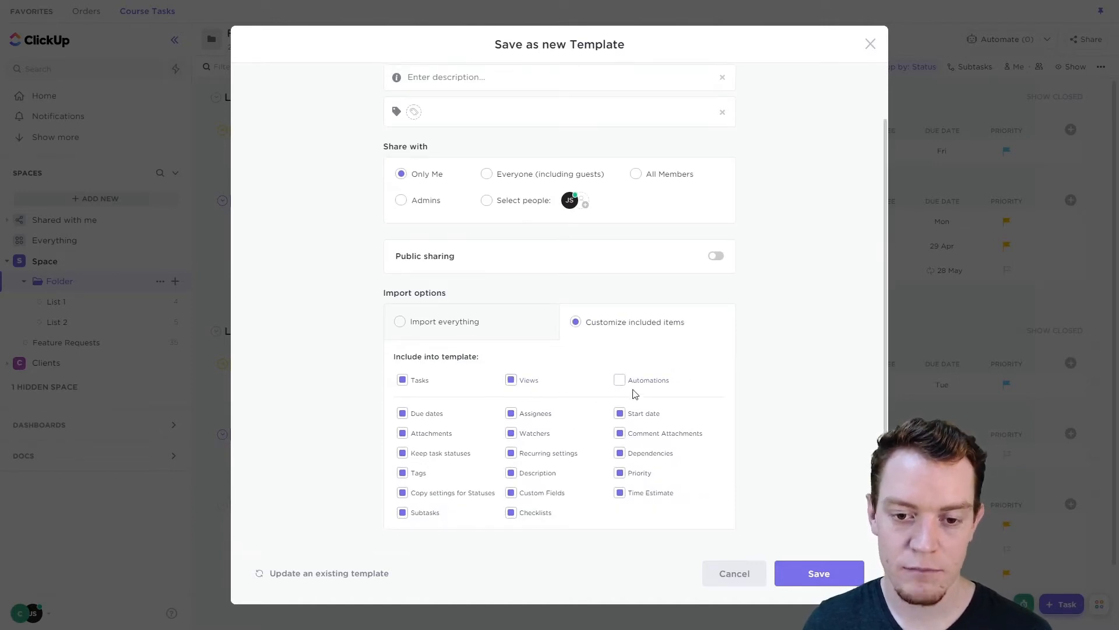
left_click(635, 389)
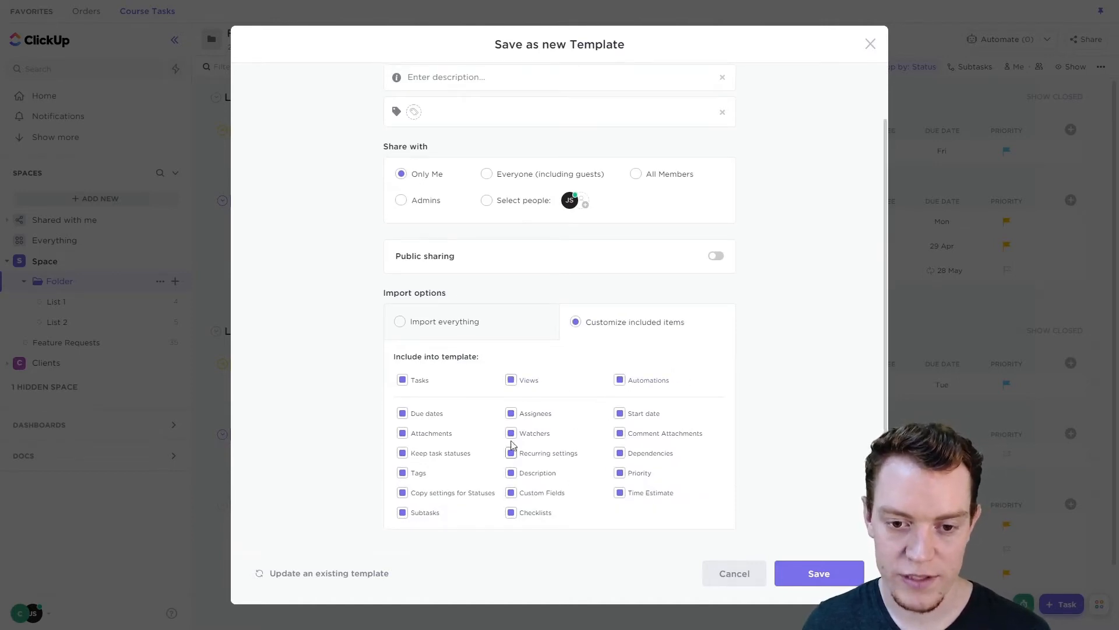
left_click(537, 415)
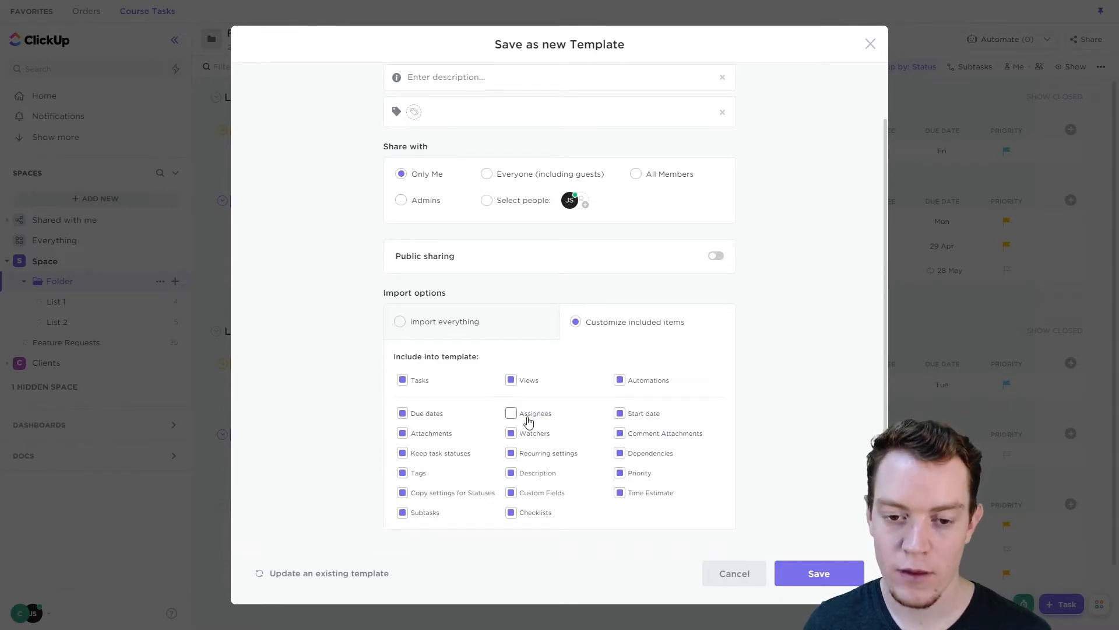
- Set the template to import everything and save it
left_click(400, 321)
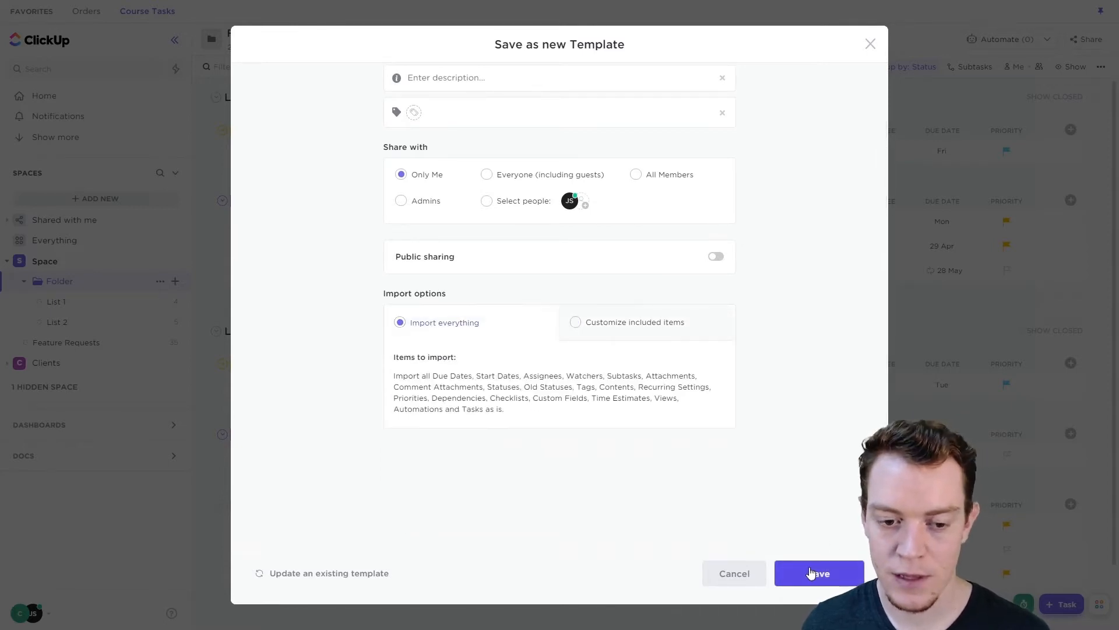
left_click(811, 573)
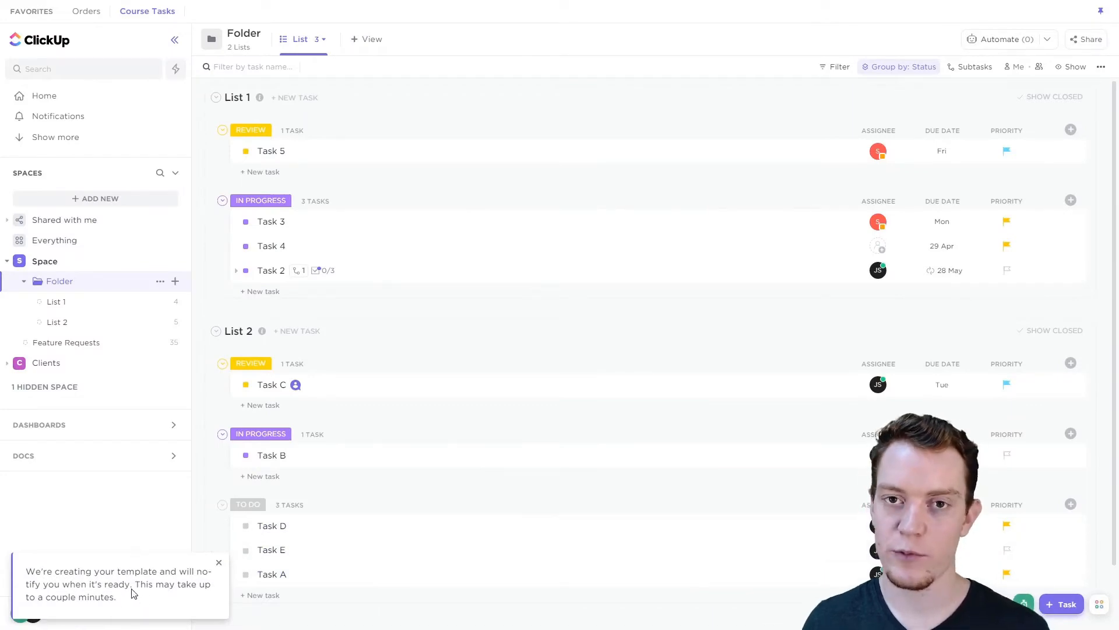
- Open Task 3, look at its template options for saving or updating a task template, and close the task
left_click(655, 228)
left_click(587, 70)
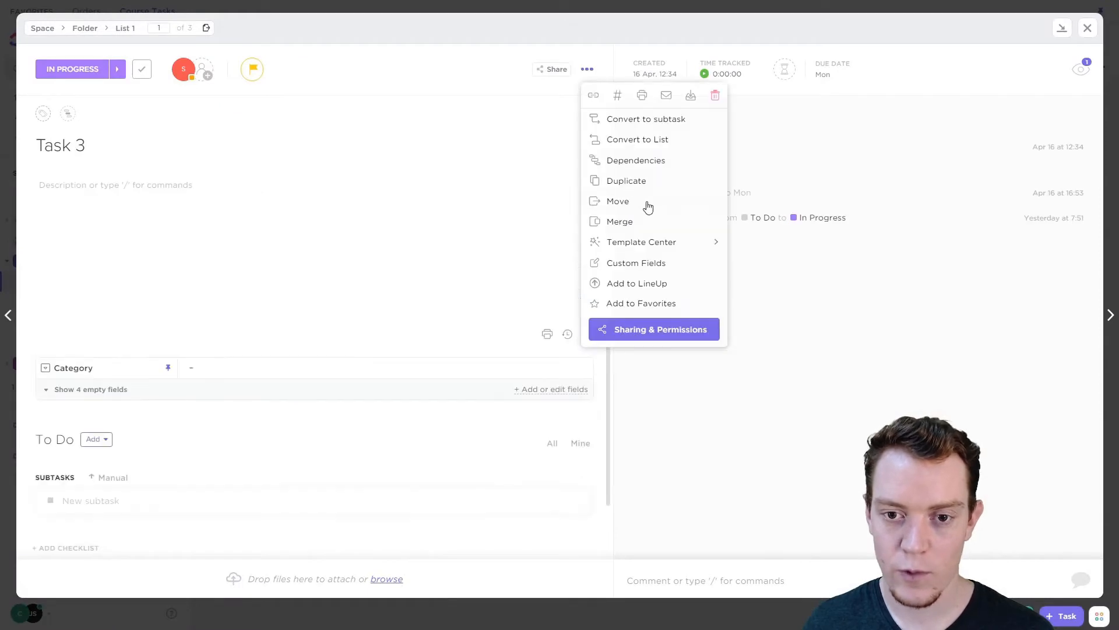
mouse_move(656, 244)
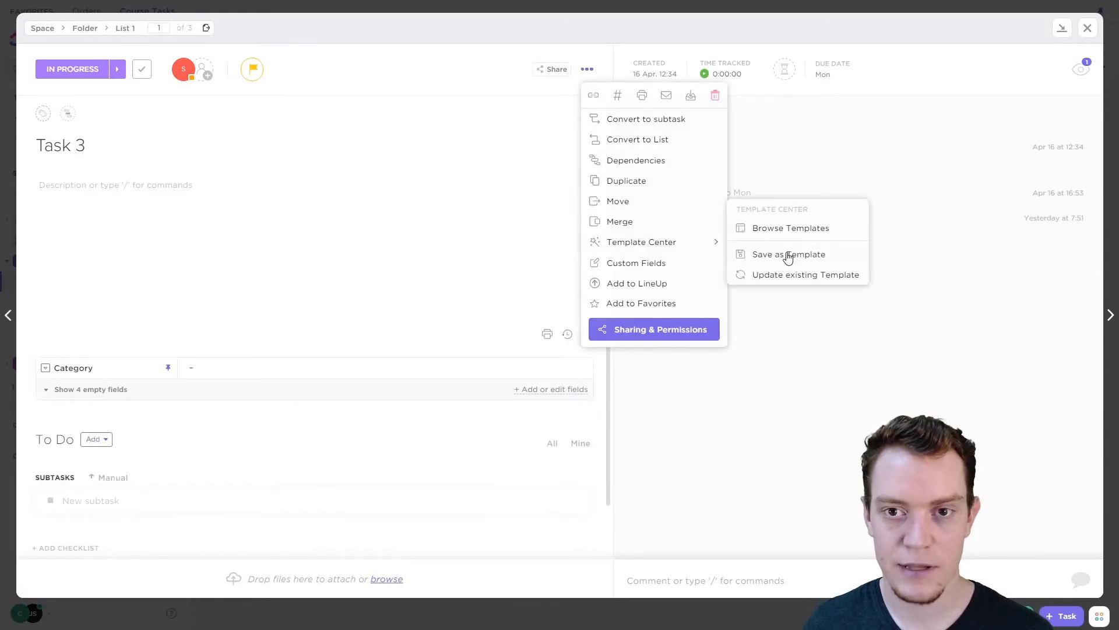
left_click(1088, 29)
left_click(1087, 29)
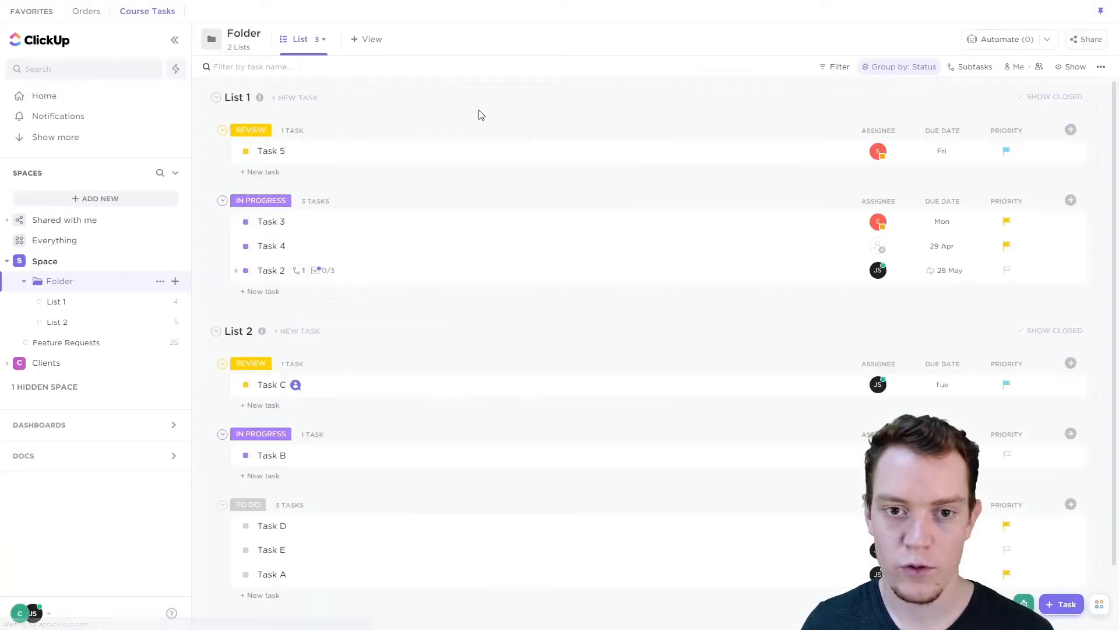
- Look at the template options of the folder's required List view
left_click(323, 39)
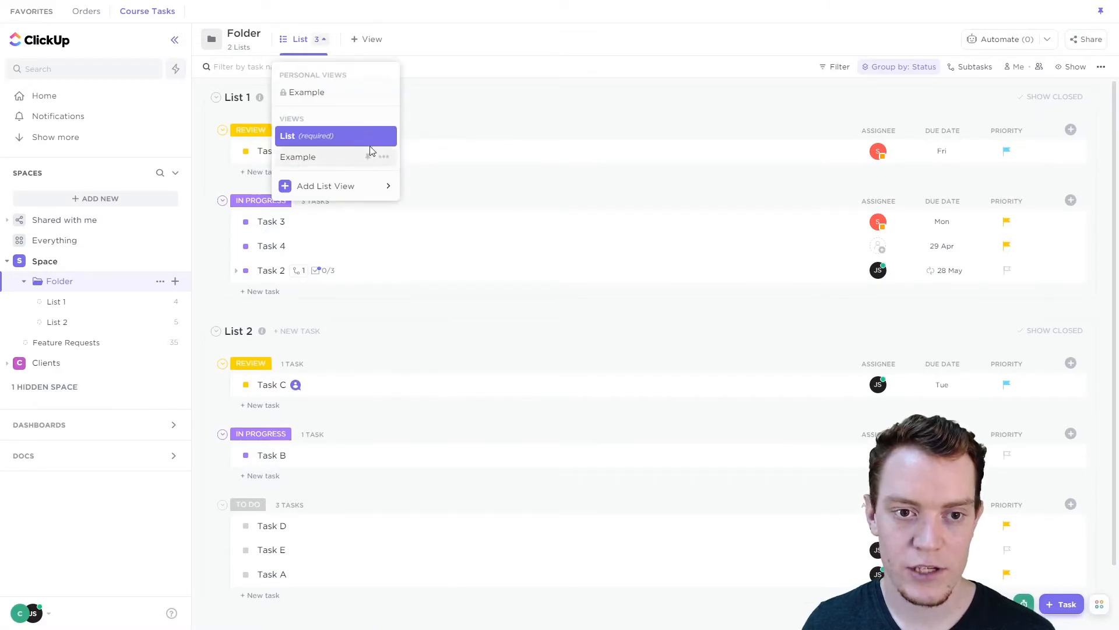
left_click(385, 137)
mouse_move(369, 283)
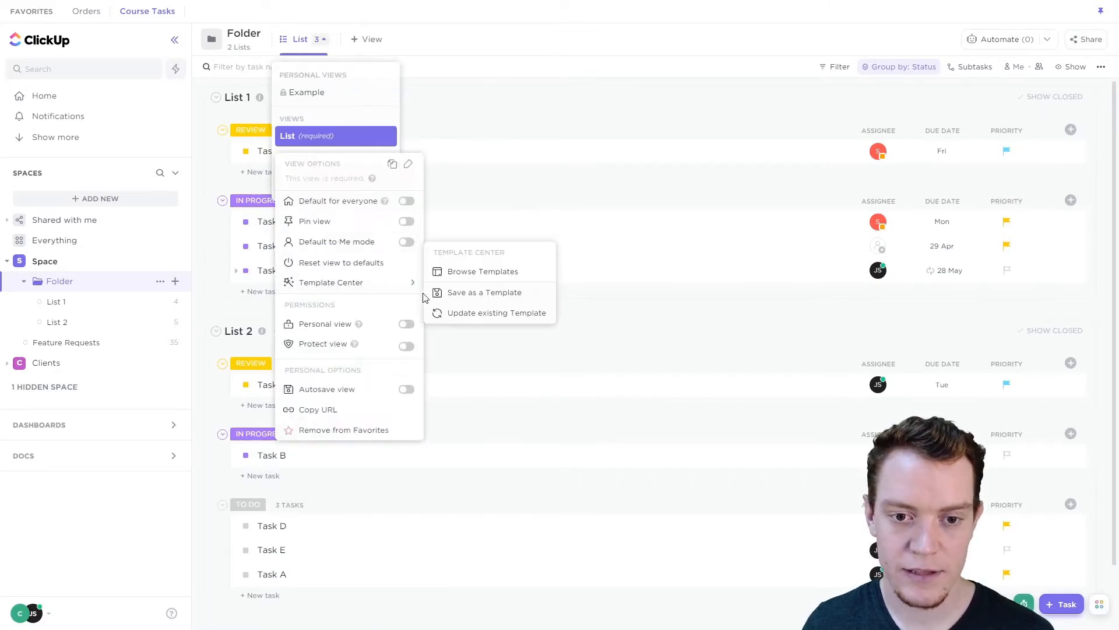
left_click(542, 59)
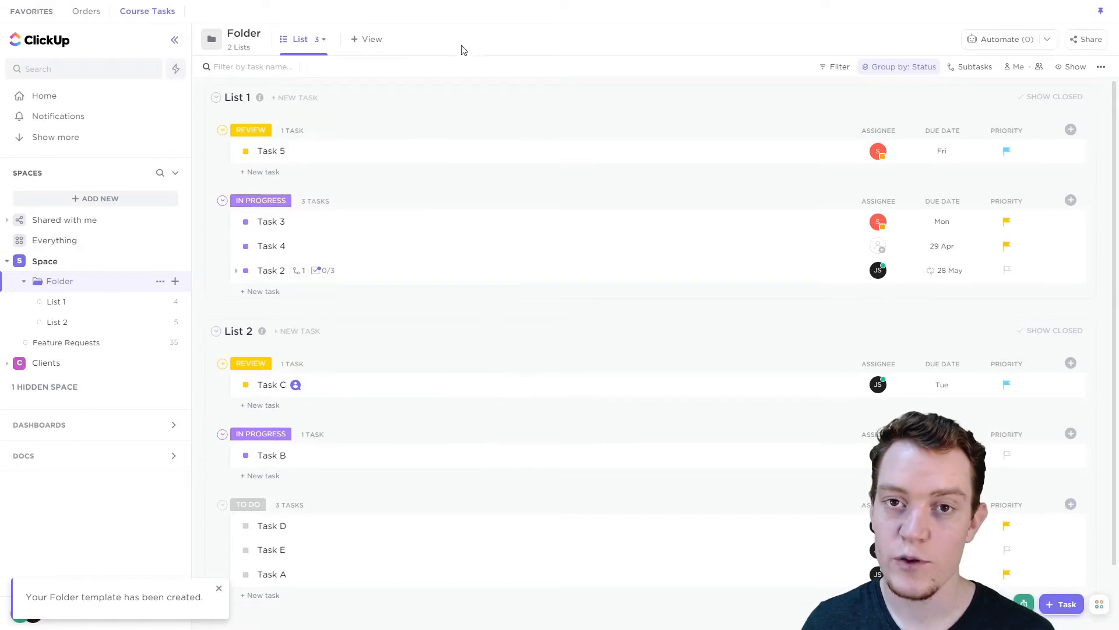
- Open the template browser for Folder and look through the workspace and Community templates
left_click(160, 283)
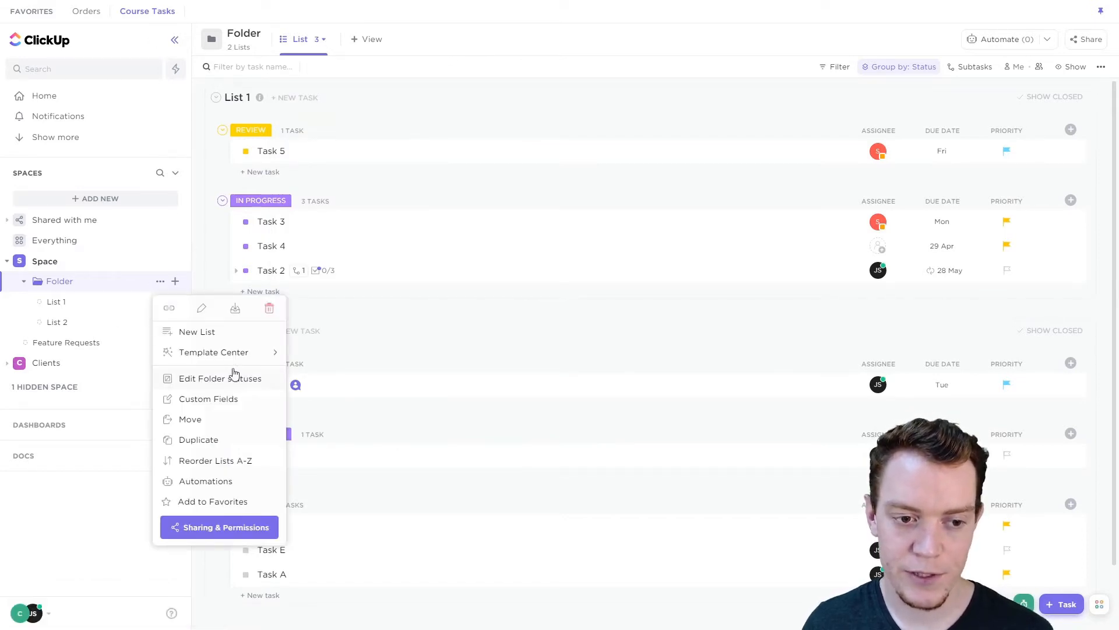
mouse_move(257, 353)
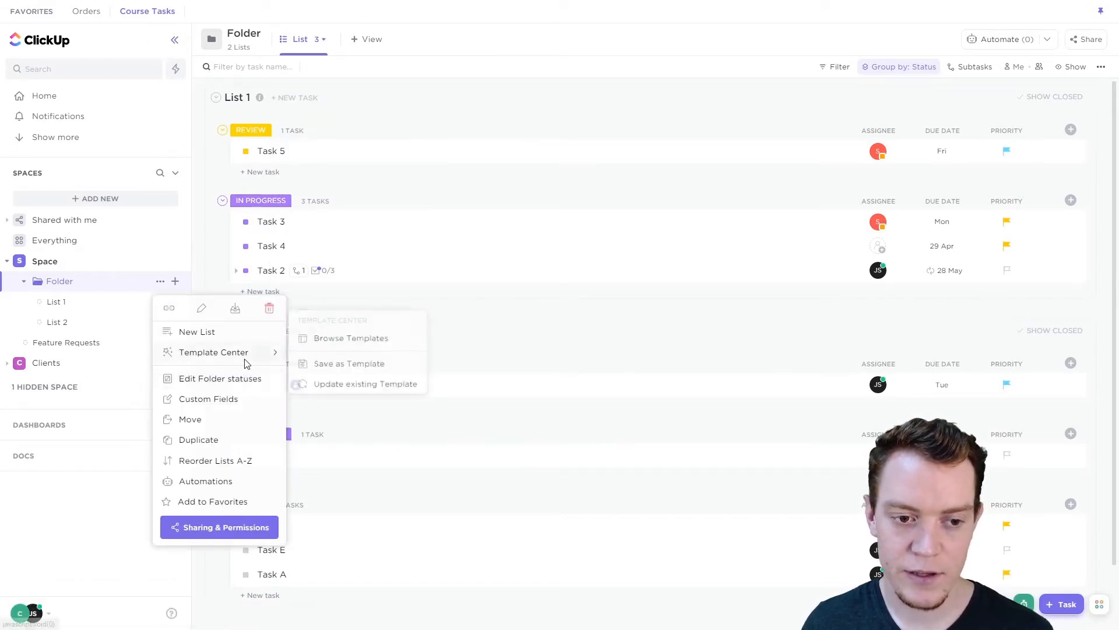
left_click(383, 344)
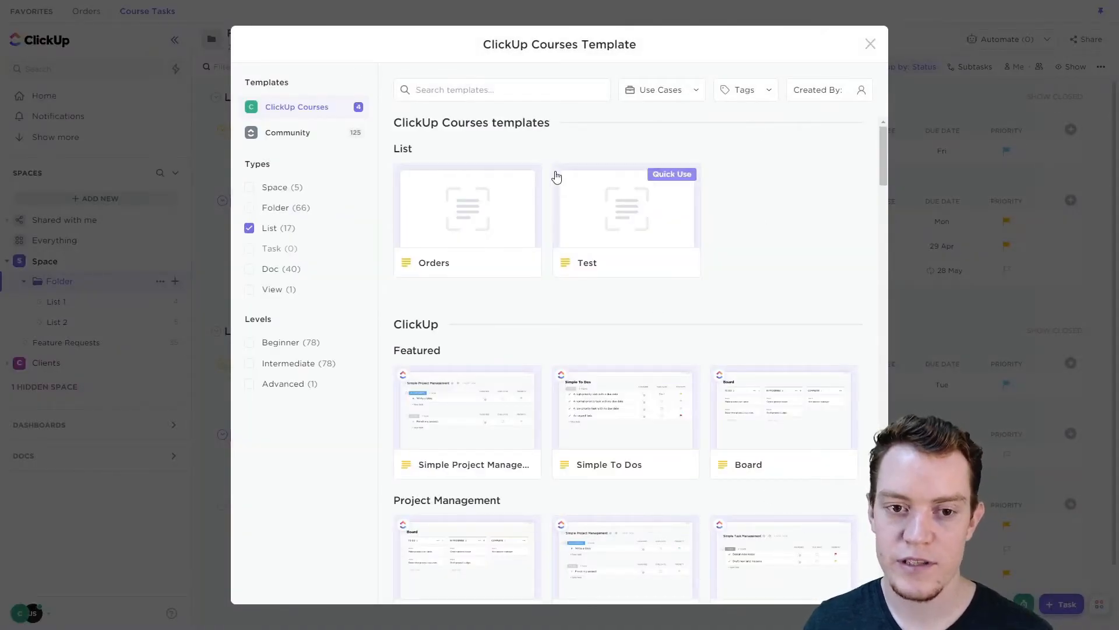
left_click(287, 138)
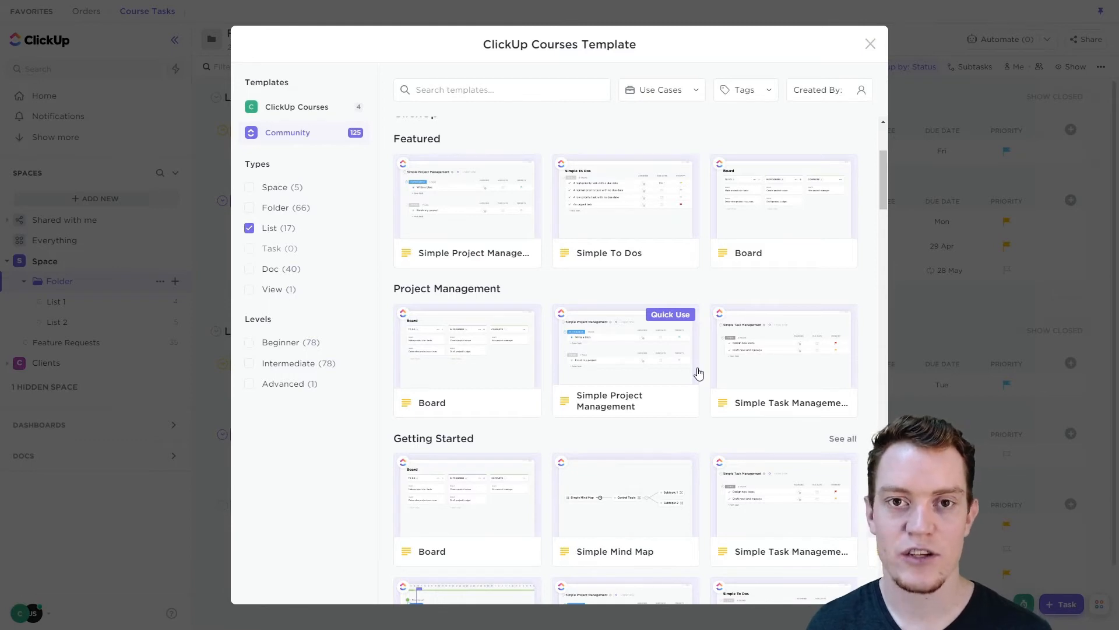
scroll(460, 250, "up", 4)
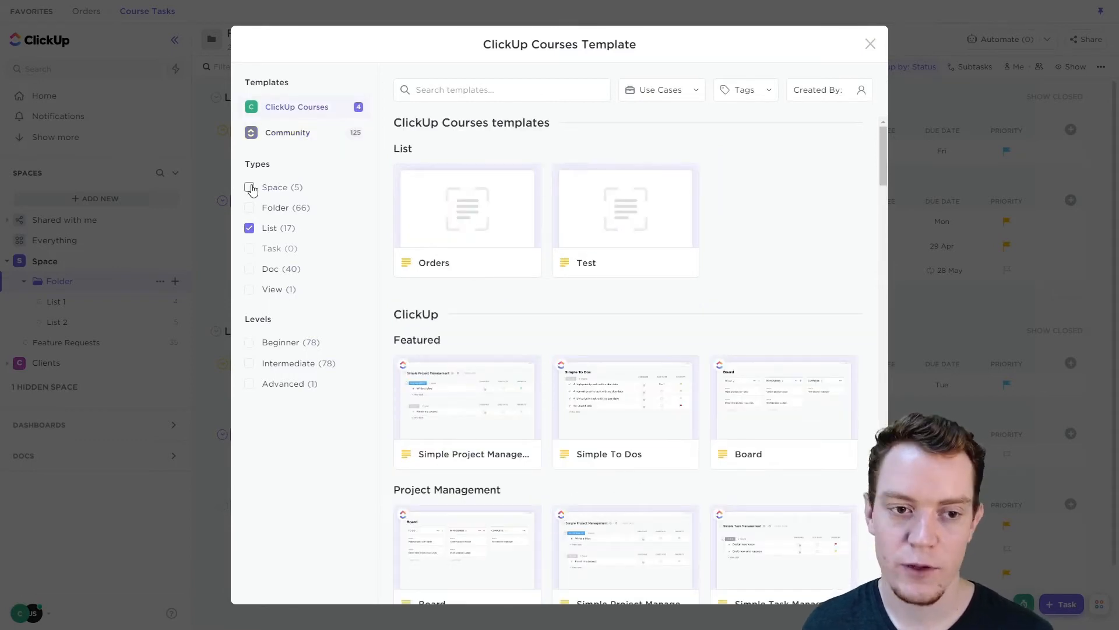
- Add the Space, Folder, Doc and View types to the template filter
left_click(250, 187)
left_click(250, 207)
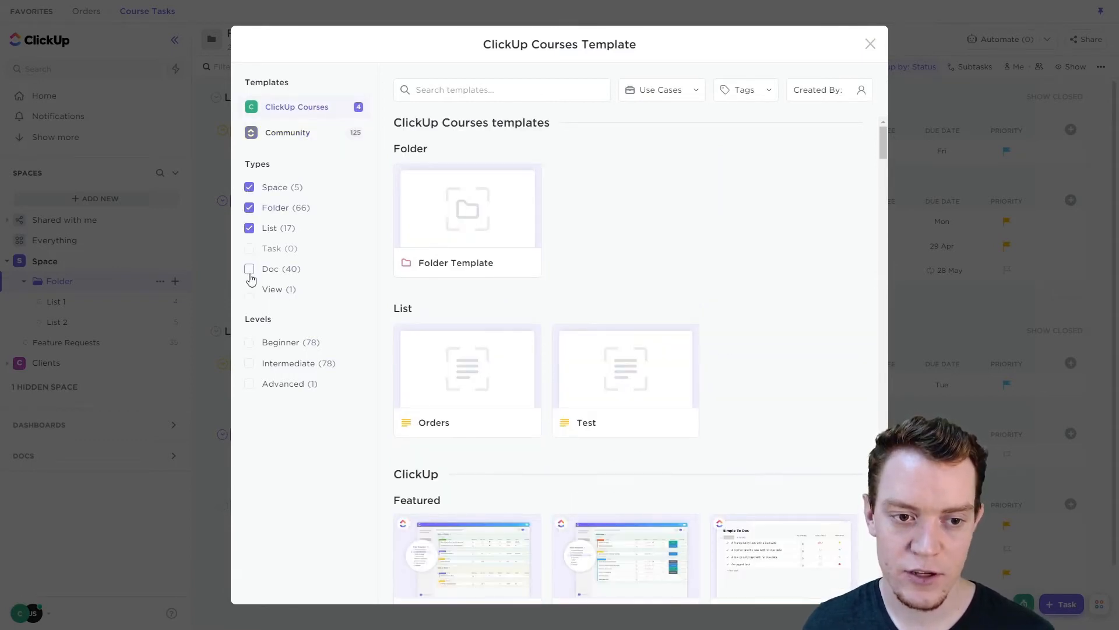
left_click(249, 271)
left_click(250, 291)
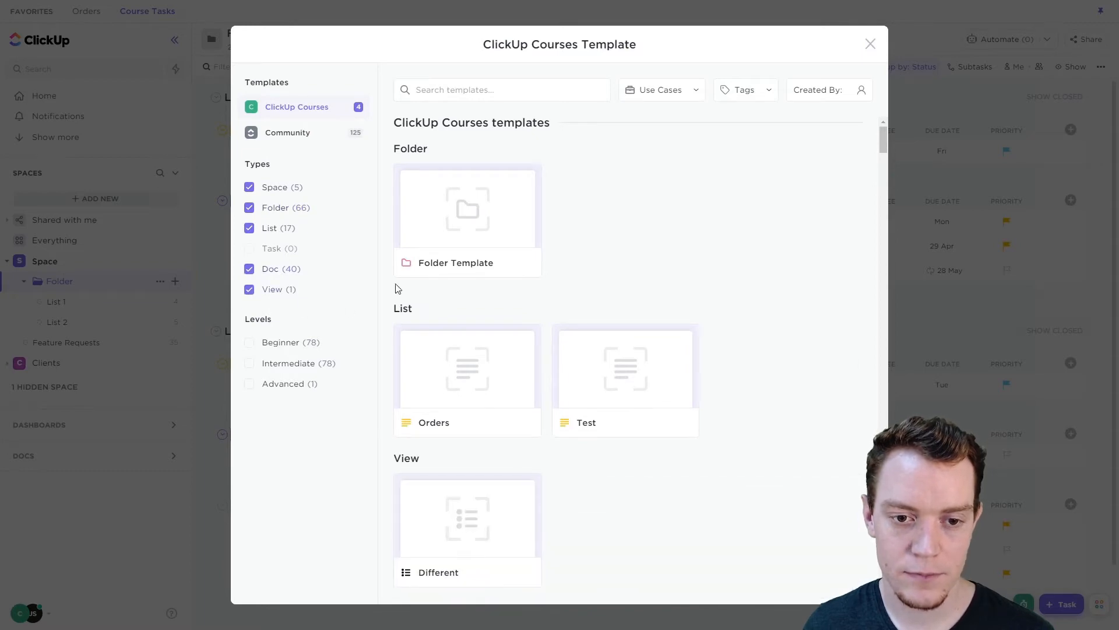
- Browse the Community templates and try filtering them by the Beginner and Intermediate levels
scroll(600, 245, "down", 15)
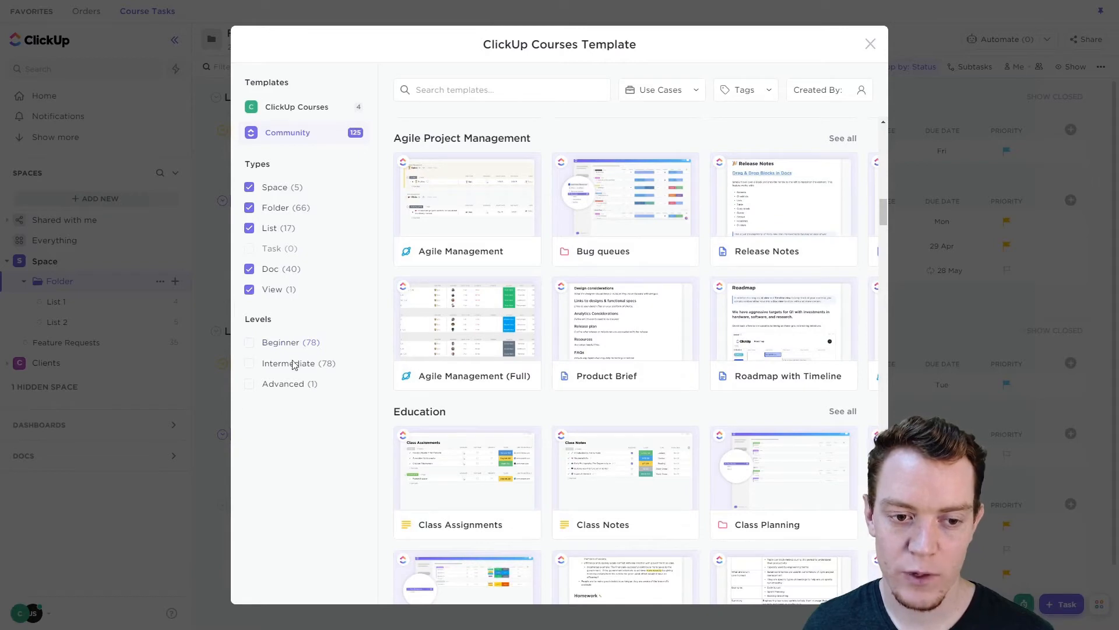
left_click(249, 344)
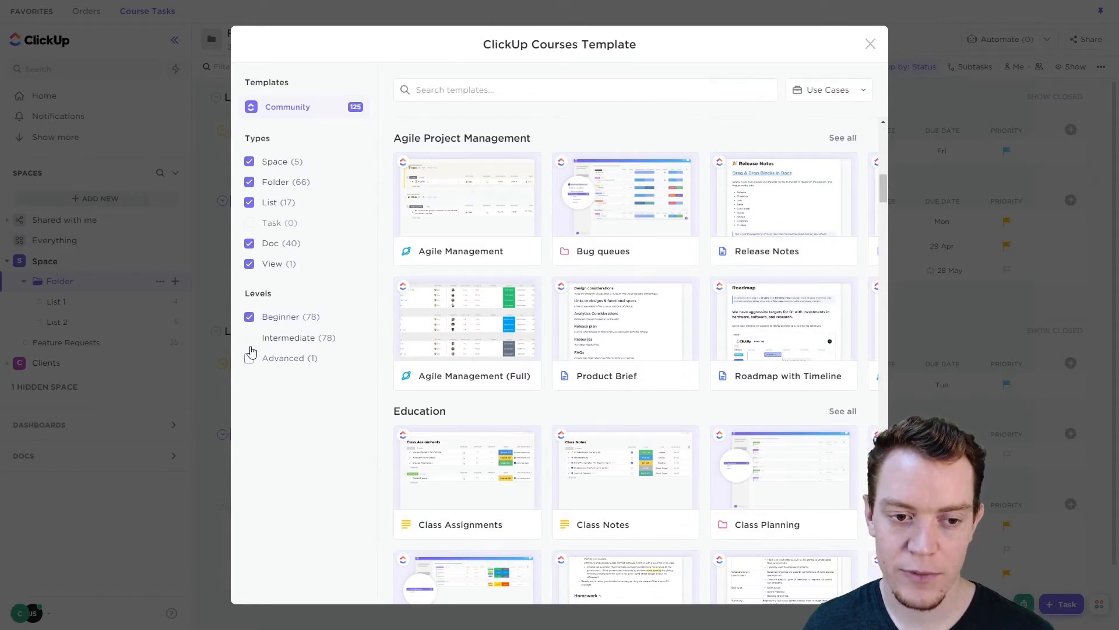
left_click(250, 340)
scroll(547, 227, "up", 8)
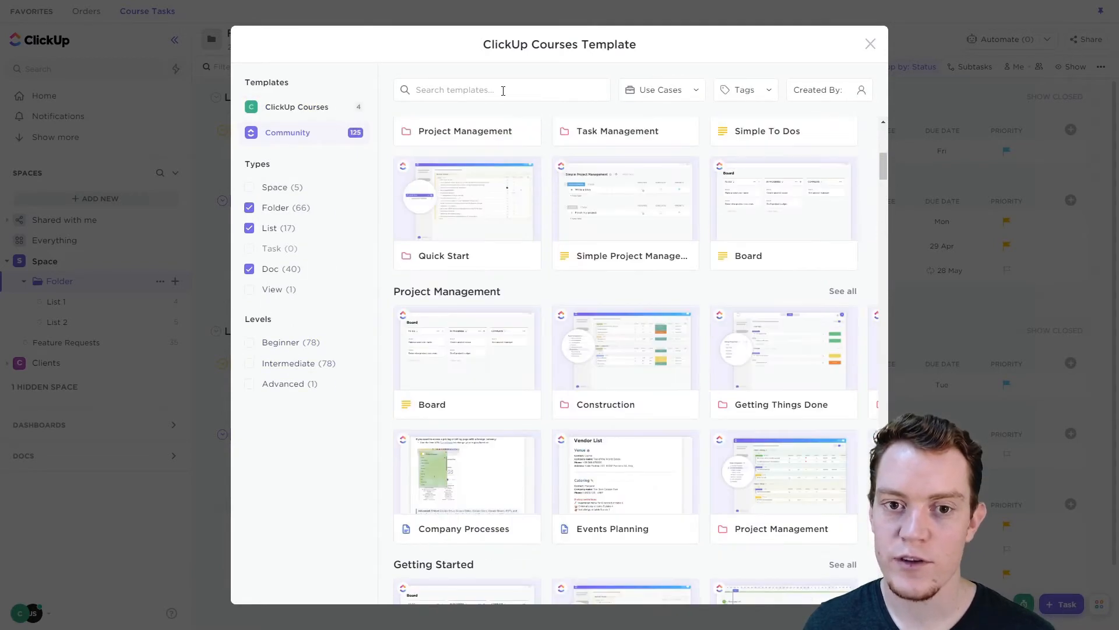
- Examine the Use Cases, Tags and Created By filter options of the template browser
left_click(692, 89)
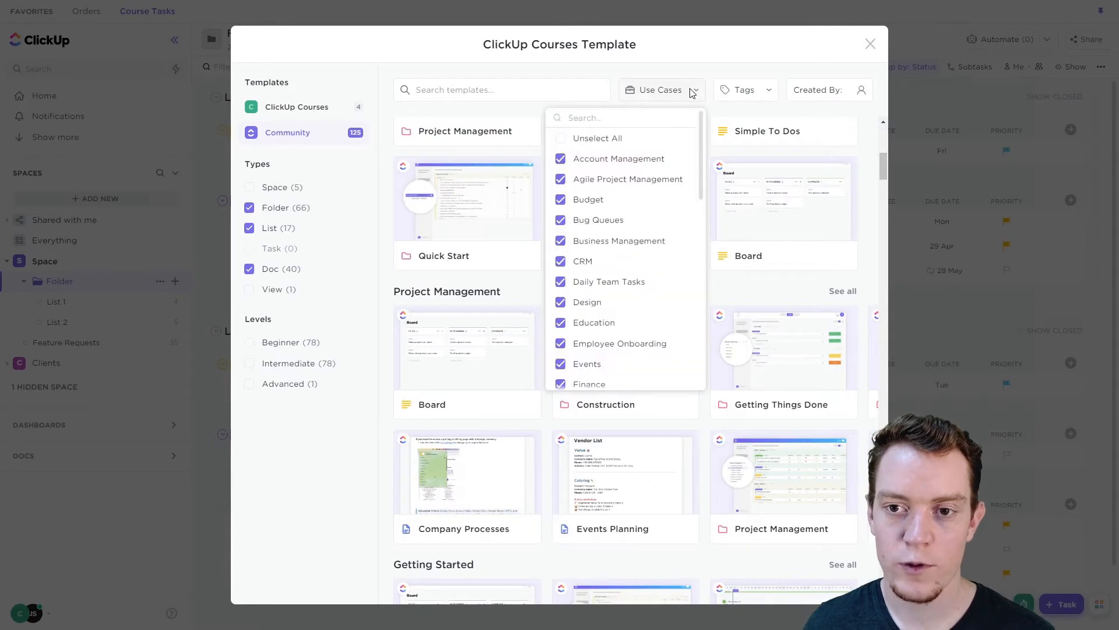
left_click(782, 80)
left_click(766, 90)
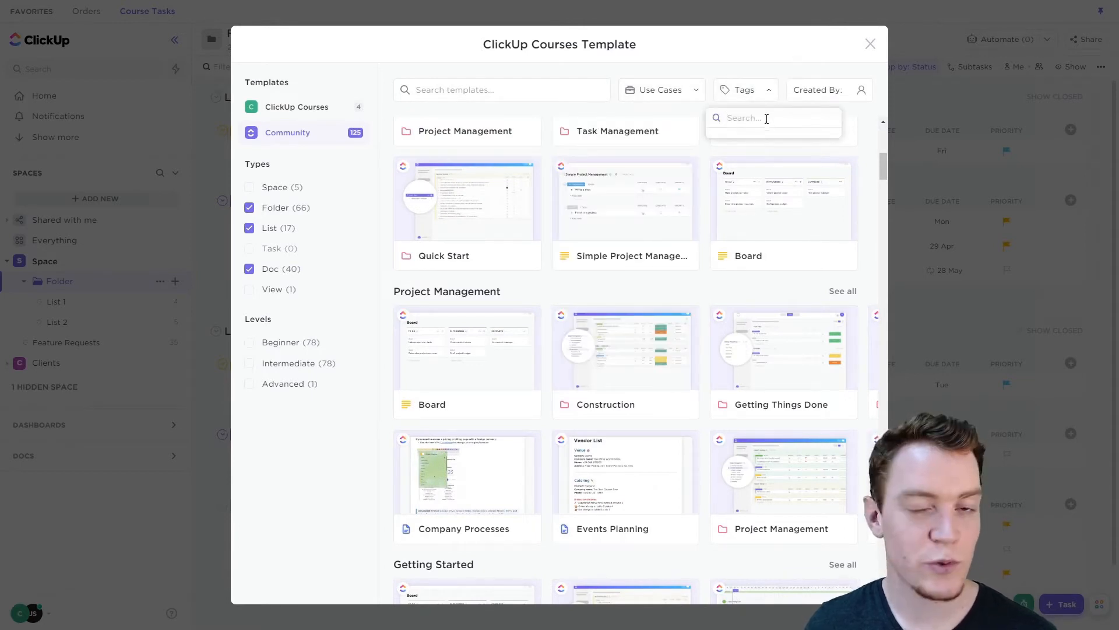
left_click(818, 71)
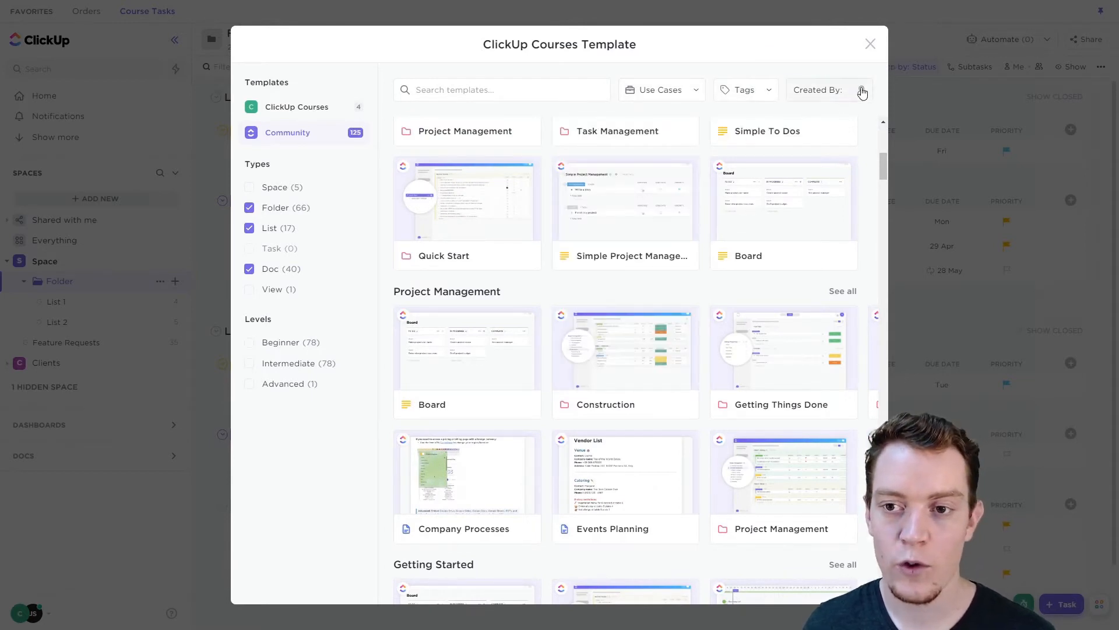
left_click(861, 90)
left_click(683, 67)
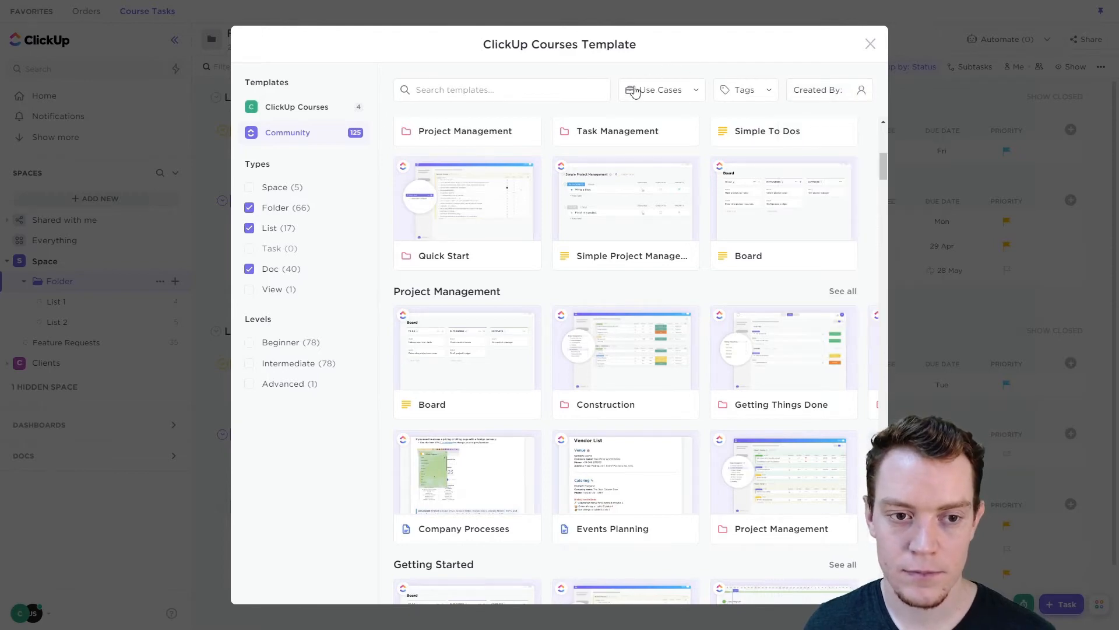
- Open the details of Folder Template in the ClickUp Courses templates
scroll(575, 251, "up", 5)
scroll(575, 237, "up", 3)
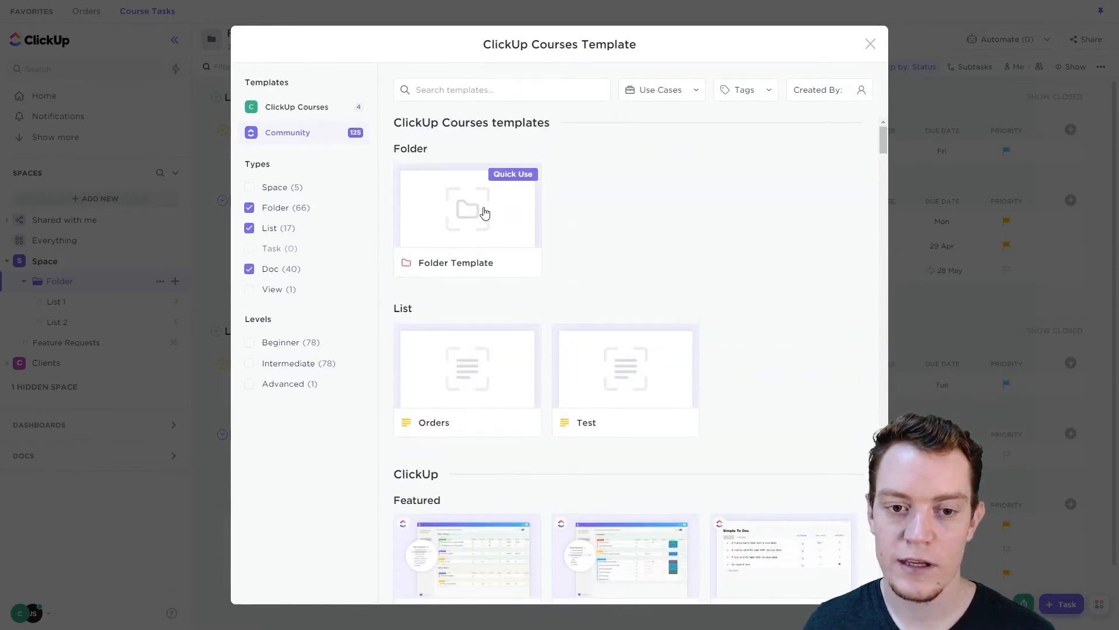
left_click(485, 214)
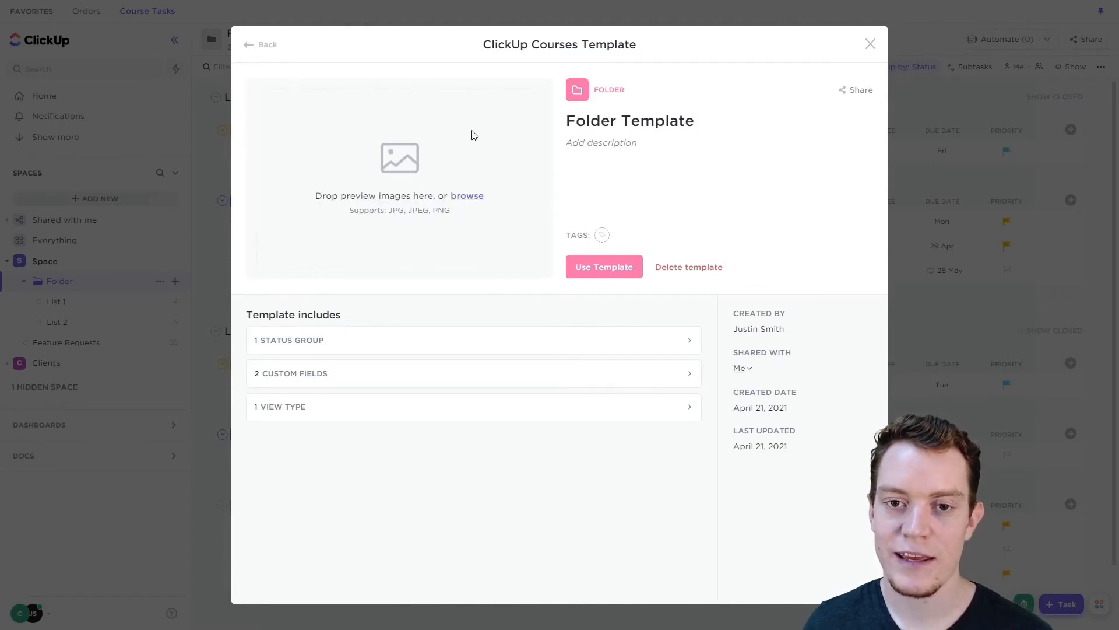
- Start using Folder Template and view the locations available for the new folder
left_click(627, 158)
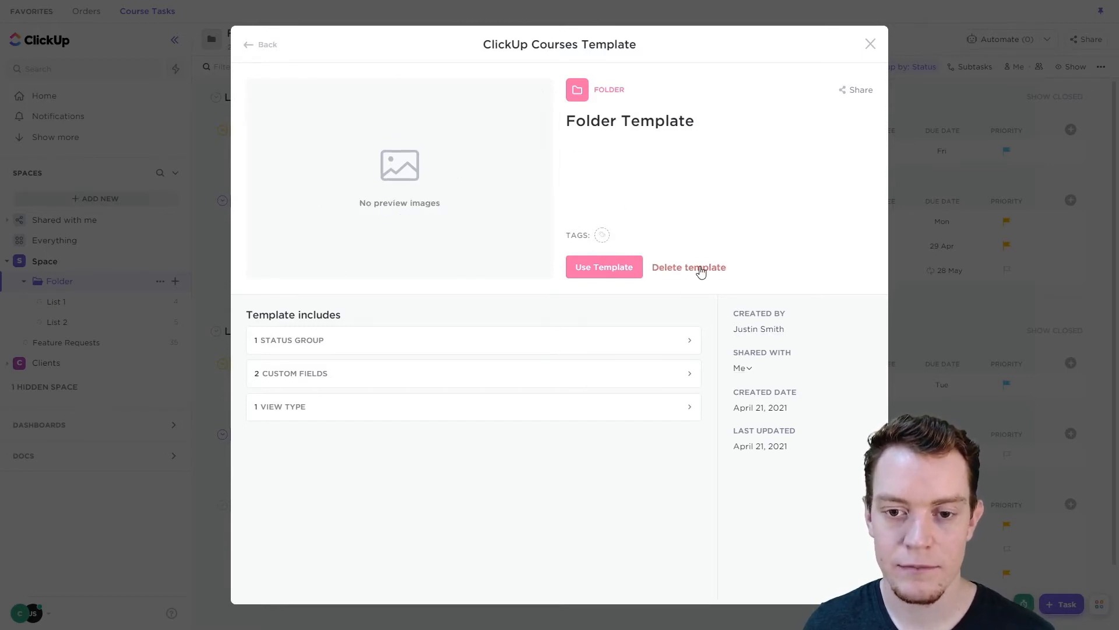
left_click(569, 482)
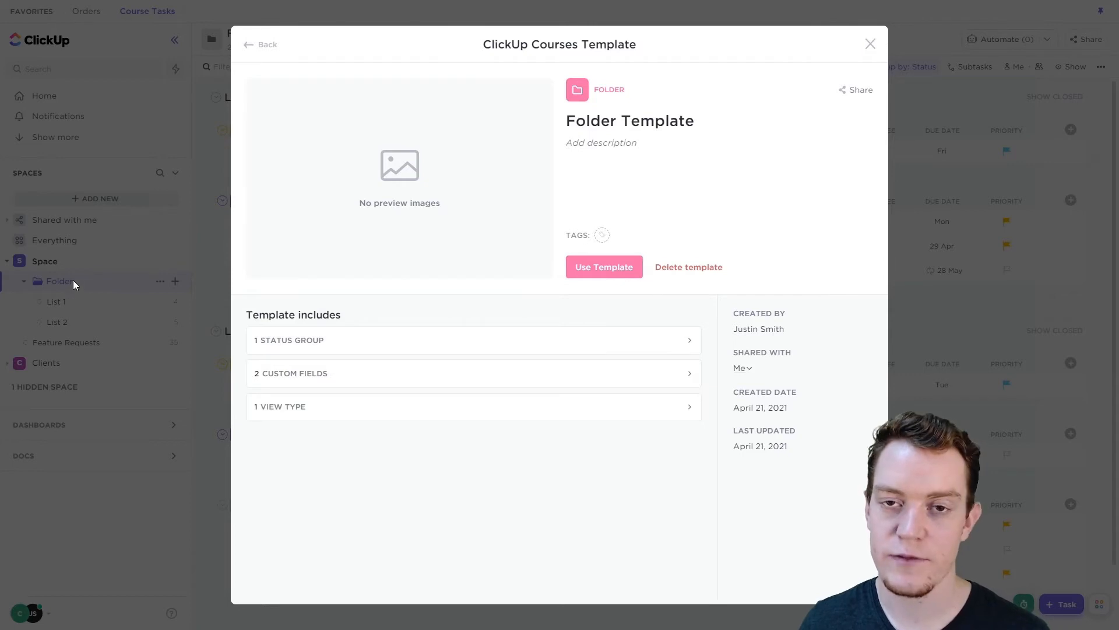
left_click(610, 267)
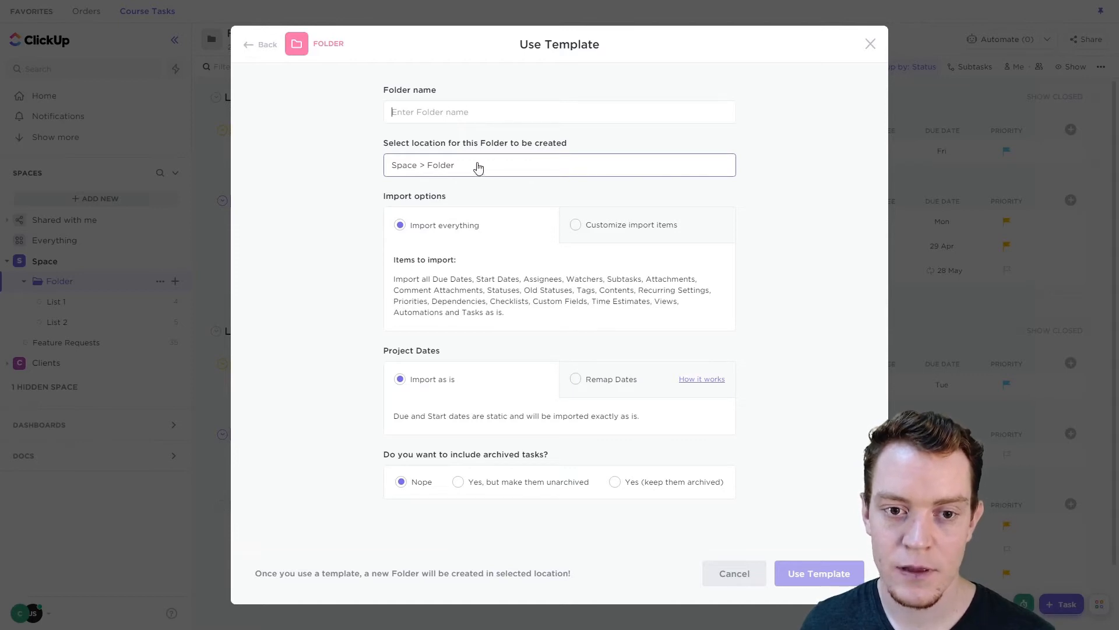
left_click(477, 168)
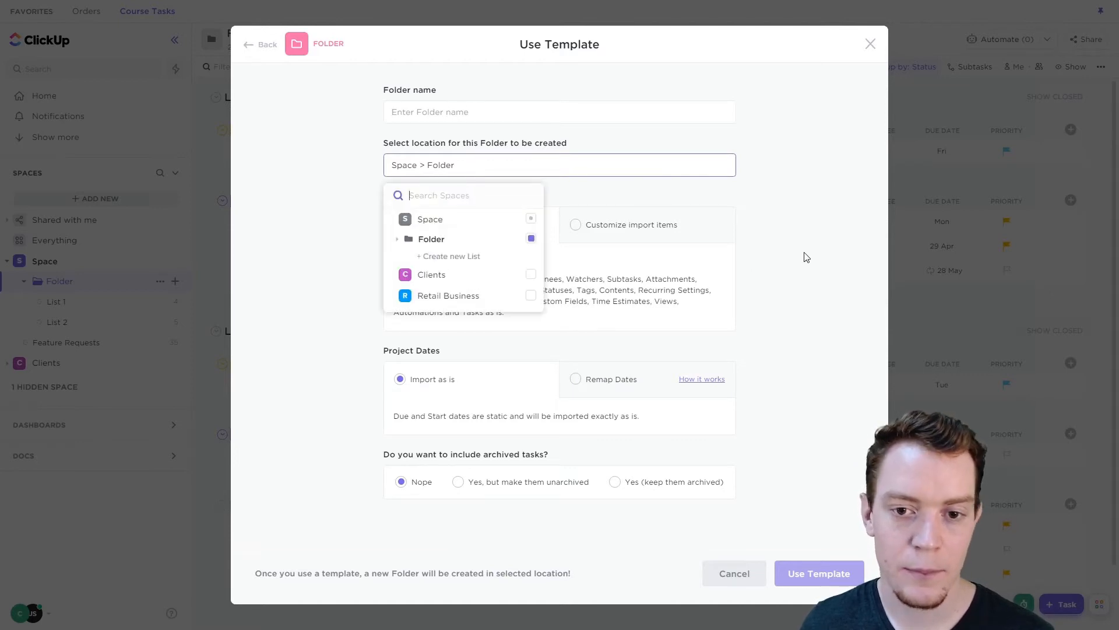
left_click(823, 247)
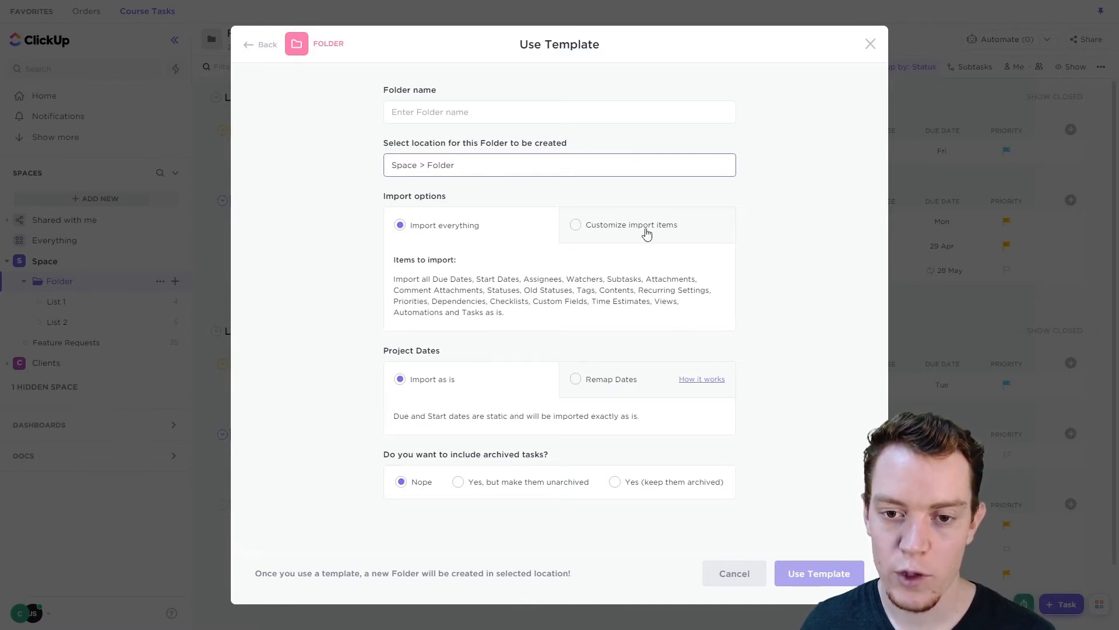
- Examine the items offered under Customize import items and return to Import everything
left_click(647, 232)
scroll(802, 254, "down", 1)
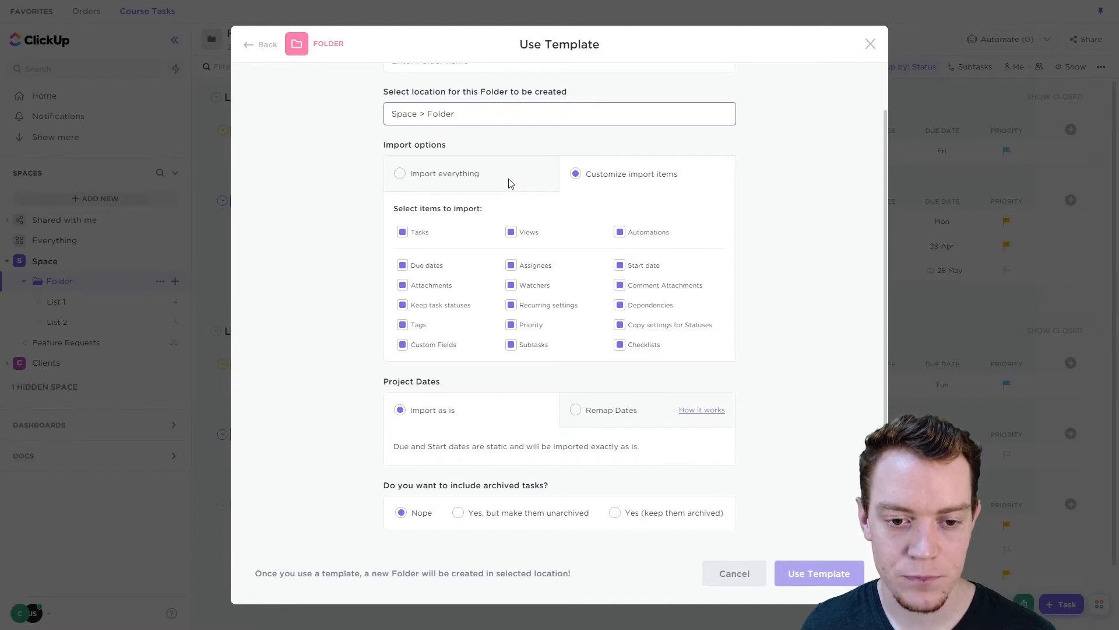
left_click(469, 174)
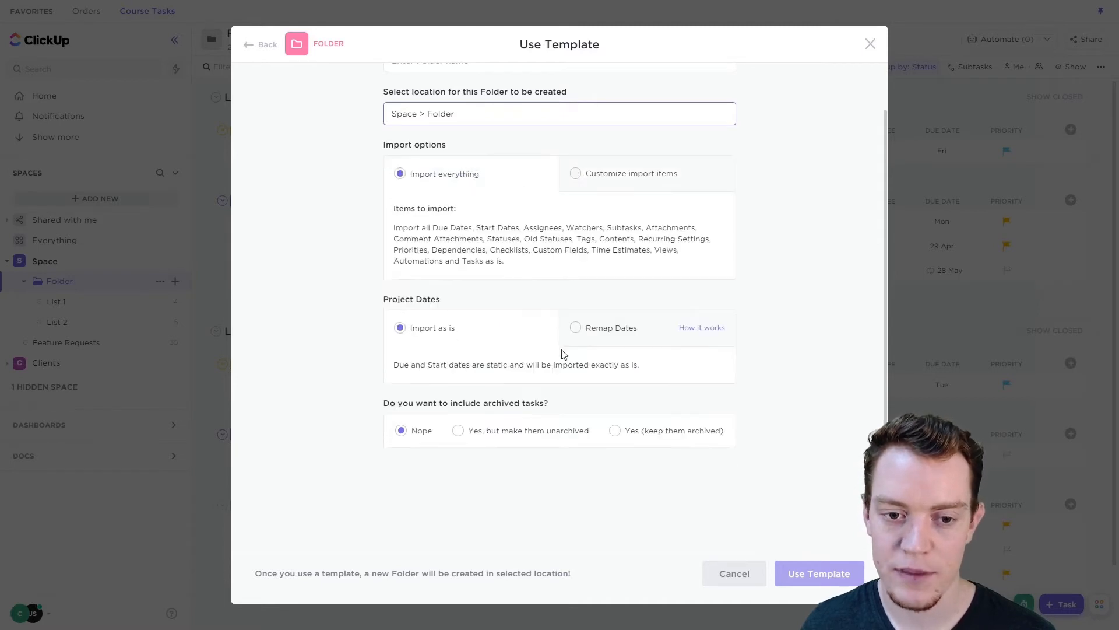
- Examine the Remap Dates options and start date choices, and close the template without applying it
scroll(604, 253, "down", 2)
left_click(603, 252)
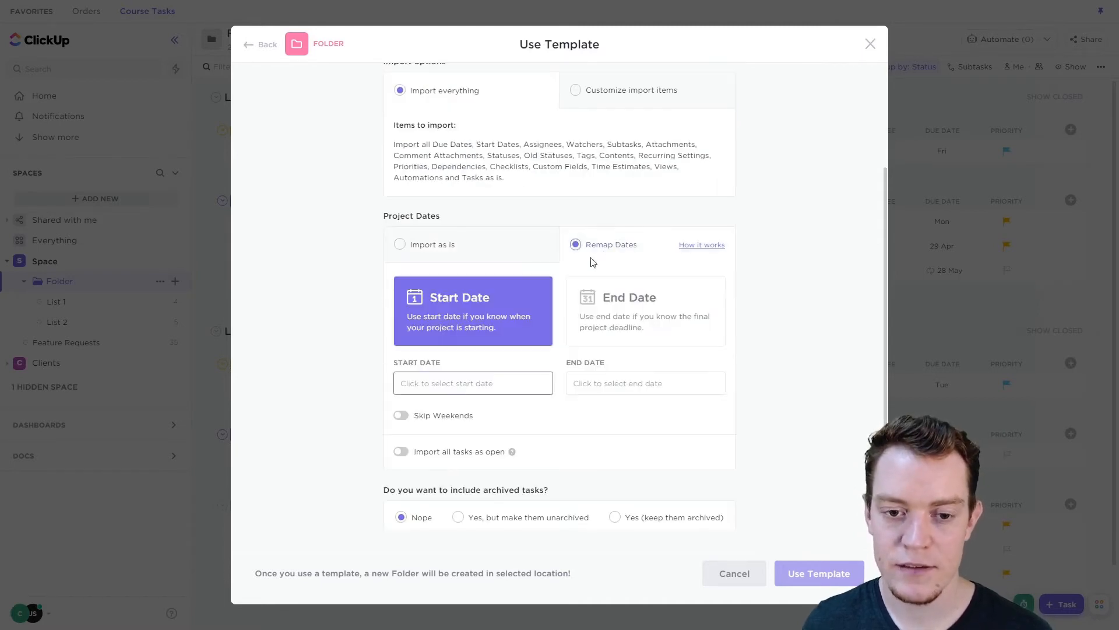
left_click(444, 388)
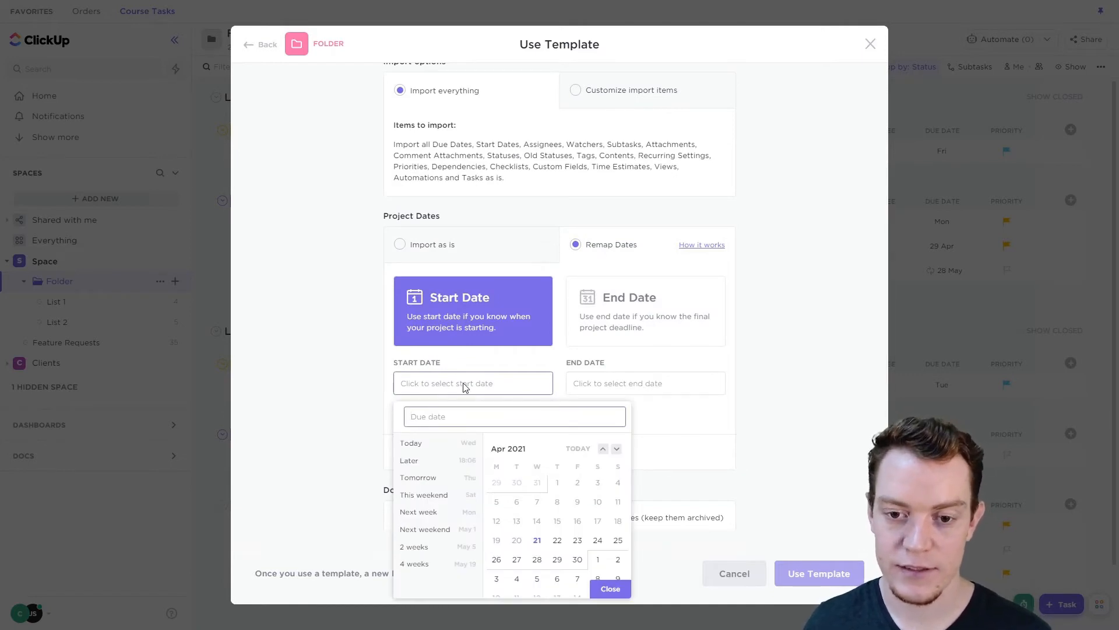
left_click(755, 369)
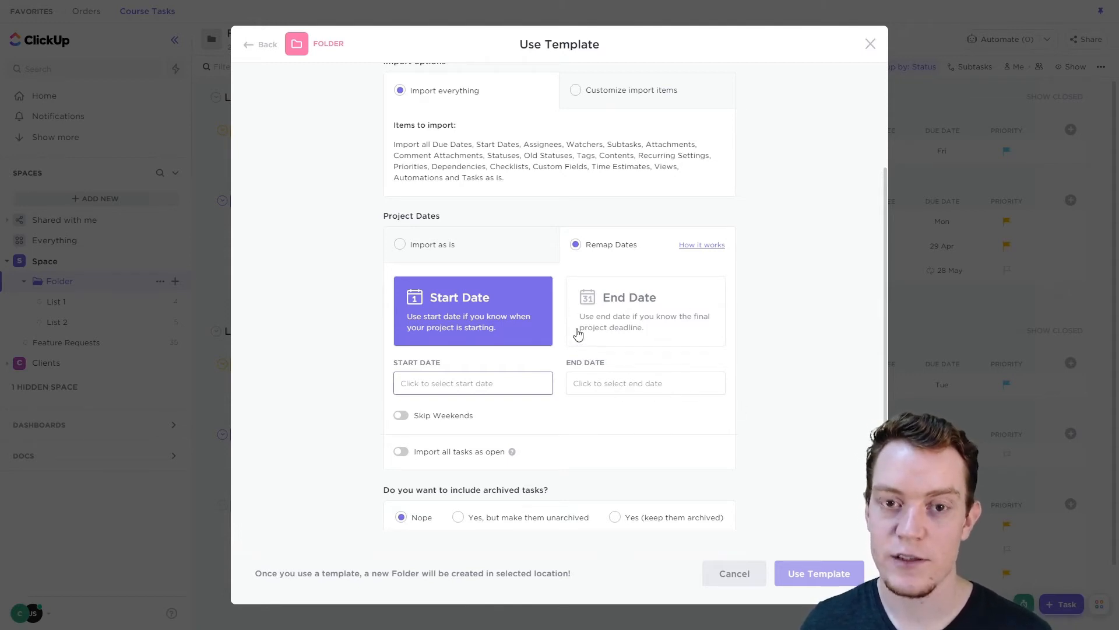
left_click(431, 246)
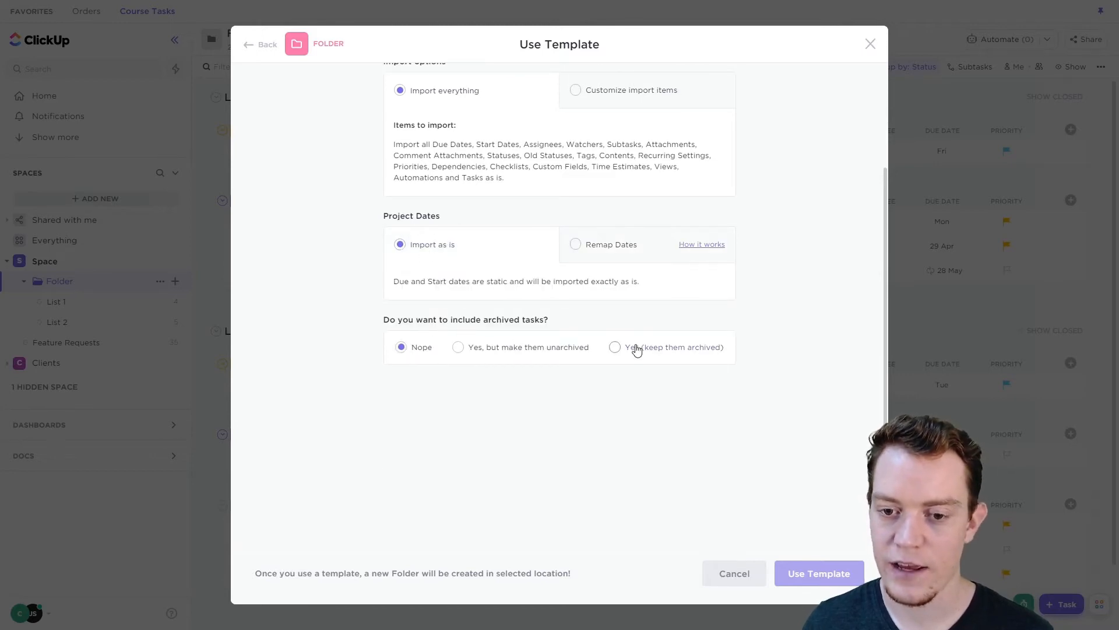
left_click(870, 45)
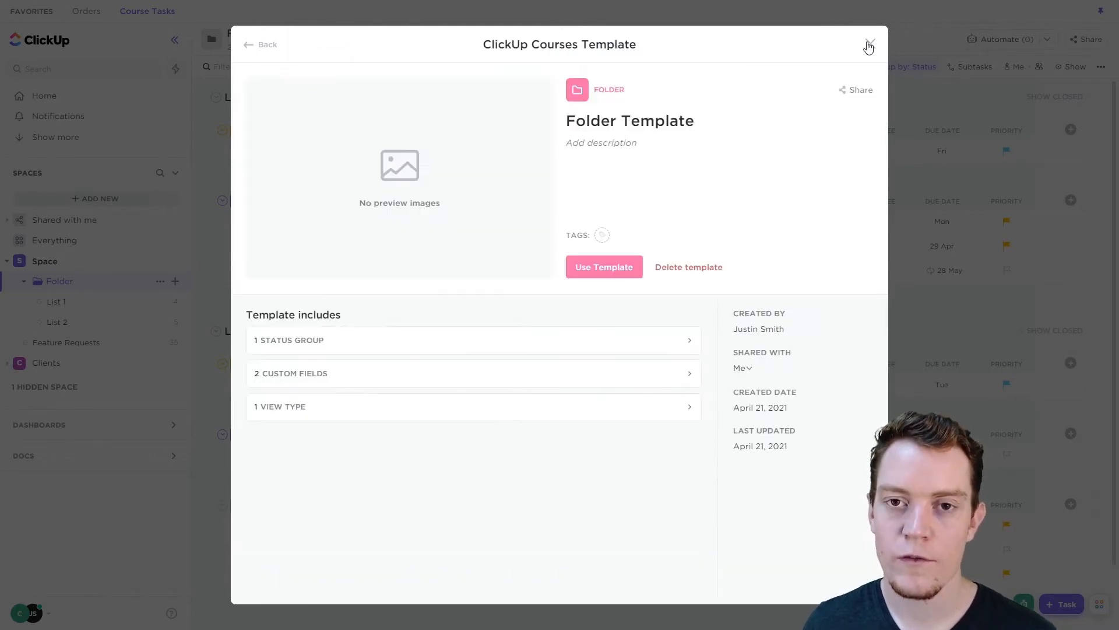
left_click(869, 45)
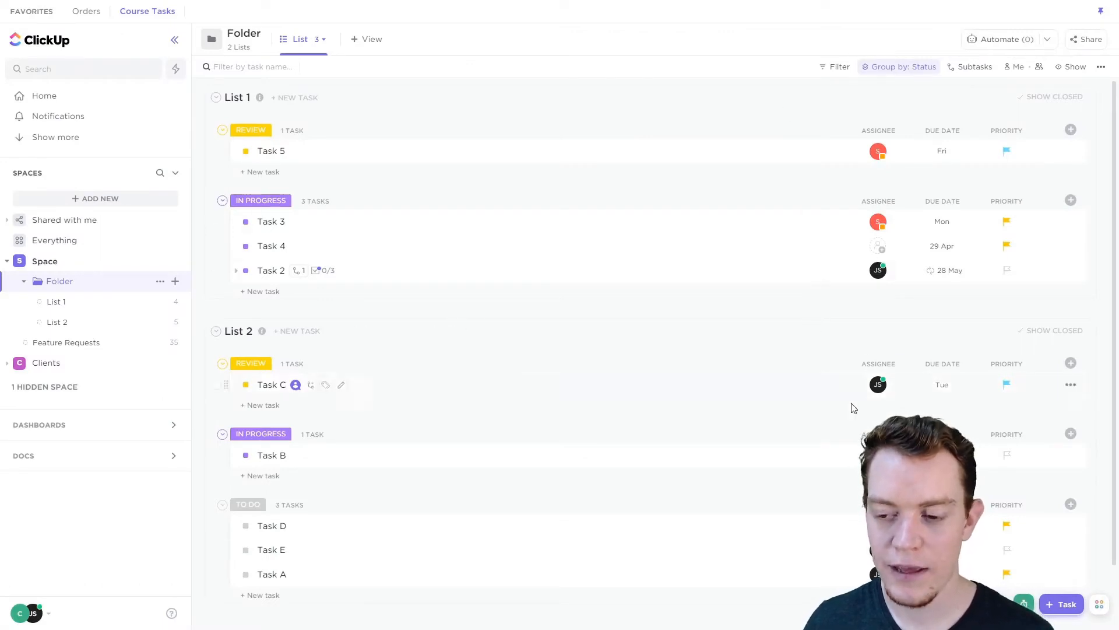
- View the template options available when creating a new task, and close the task form without creating one
left_click(1065, 606)
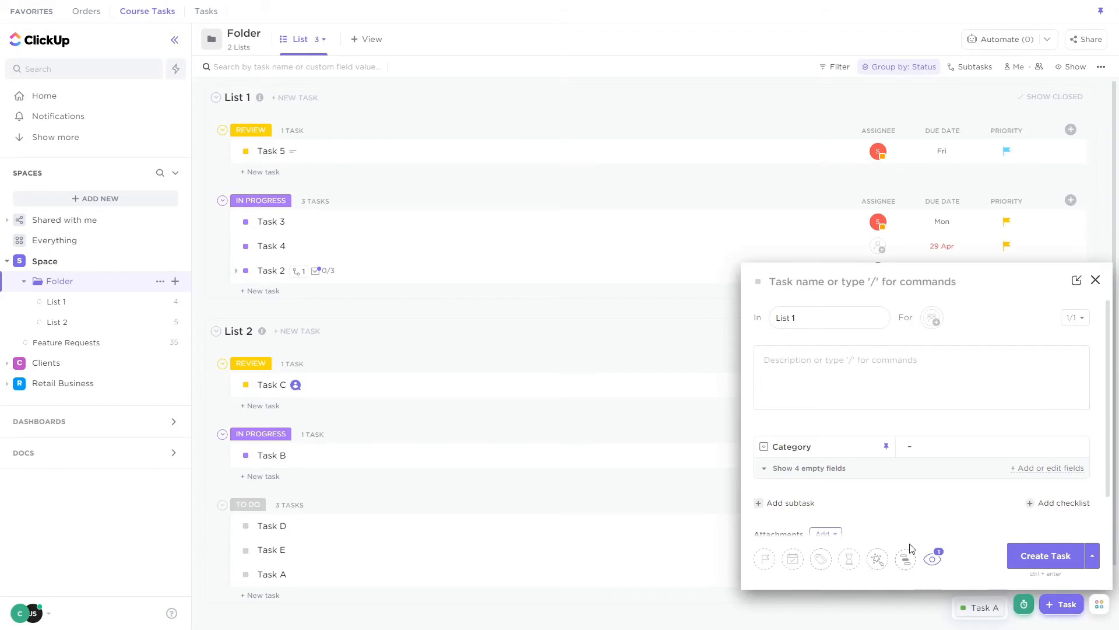
left_click(882, 566)
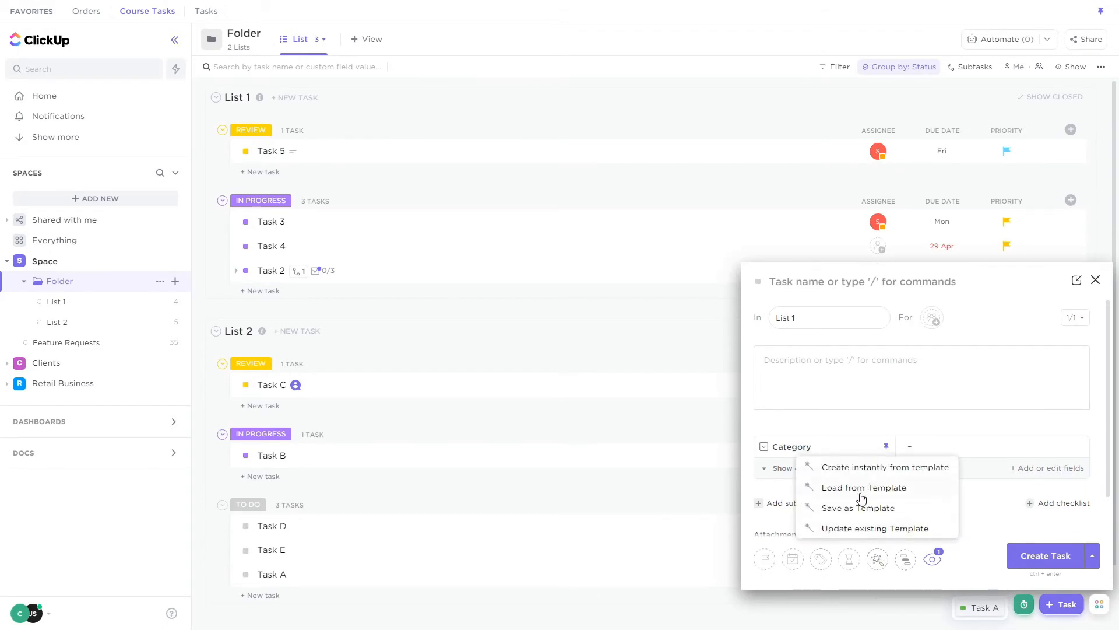
left_click(1095, 281)
left_click(1095, 281)
- Browse the templates from Folder with the type filter set to Doc instead of List, and close the browser
left_click(79, 453)
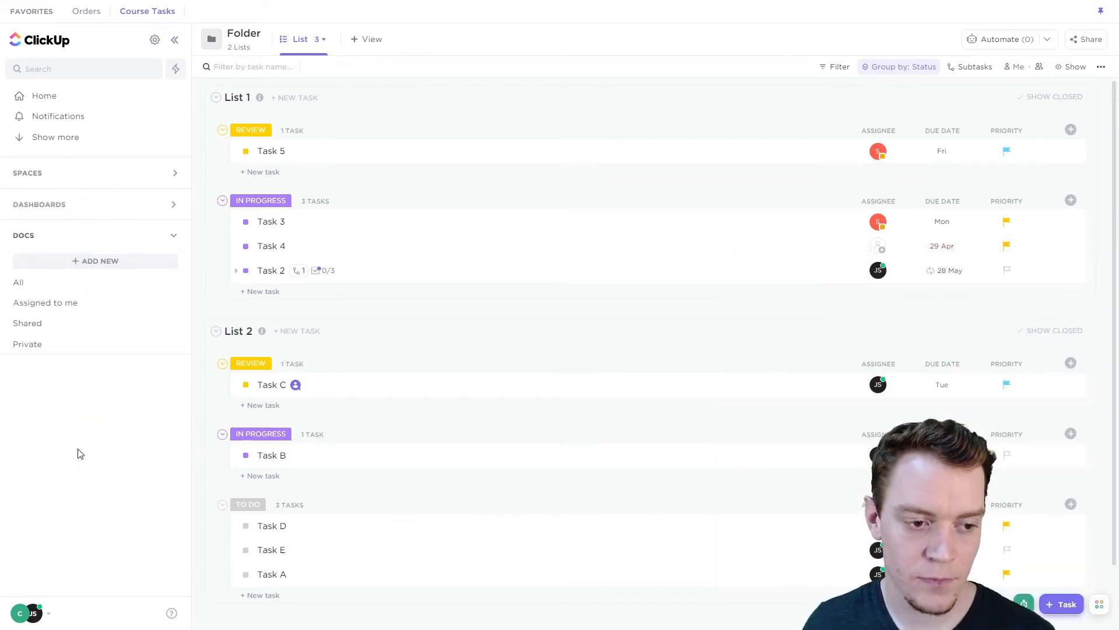
left_click(167, 172)
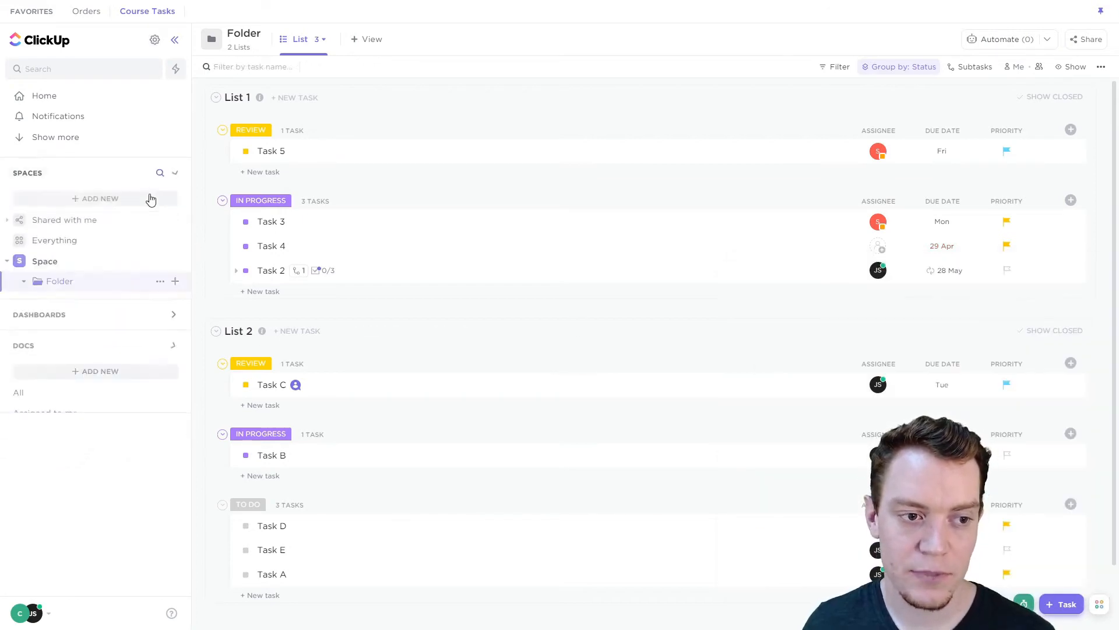
left_click(160, 281)
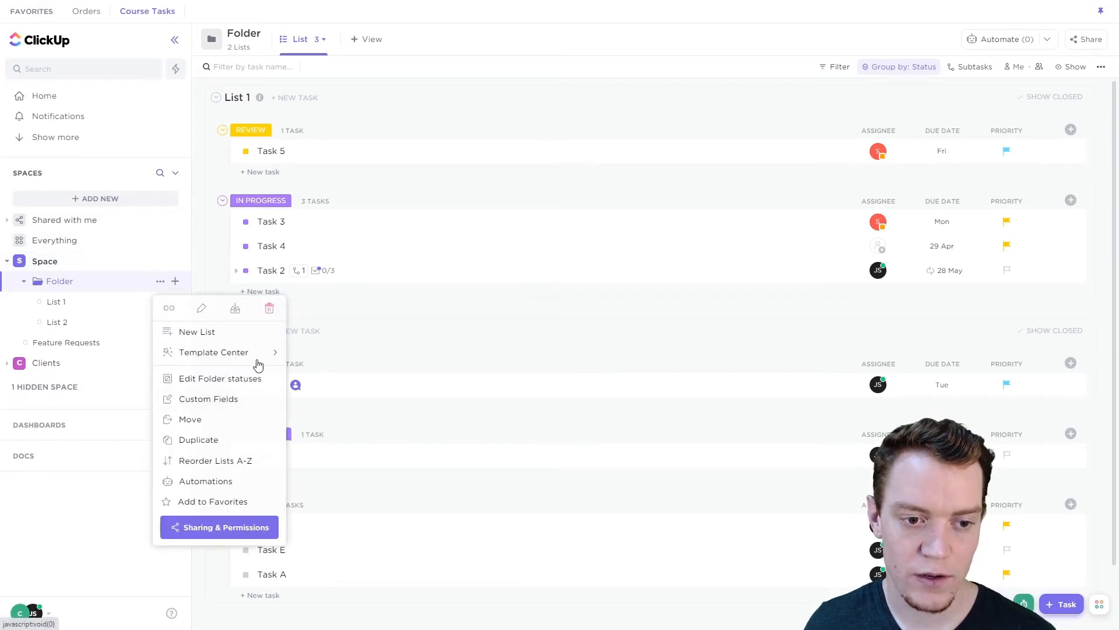
mouse_move(257, 356)
left_click(374, 338)
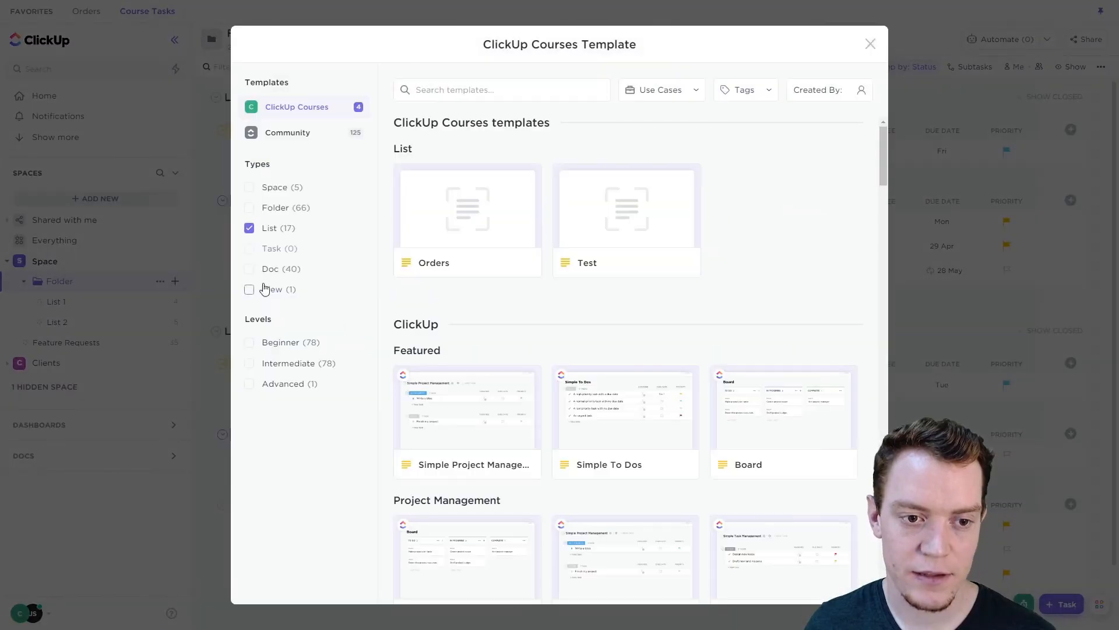
left_click(261, 270)
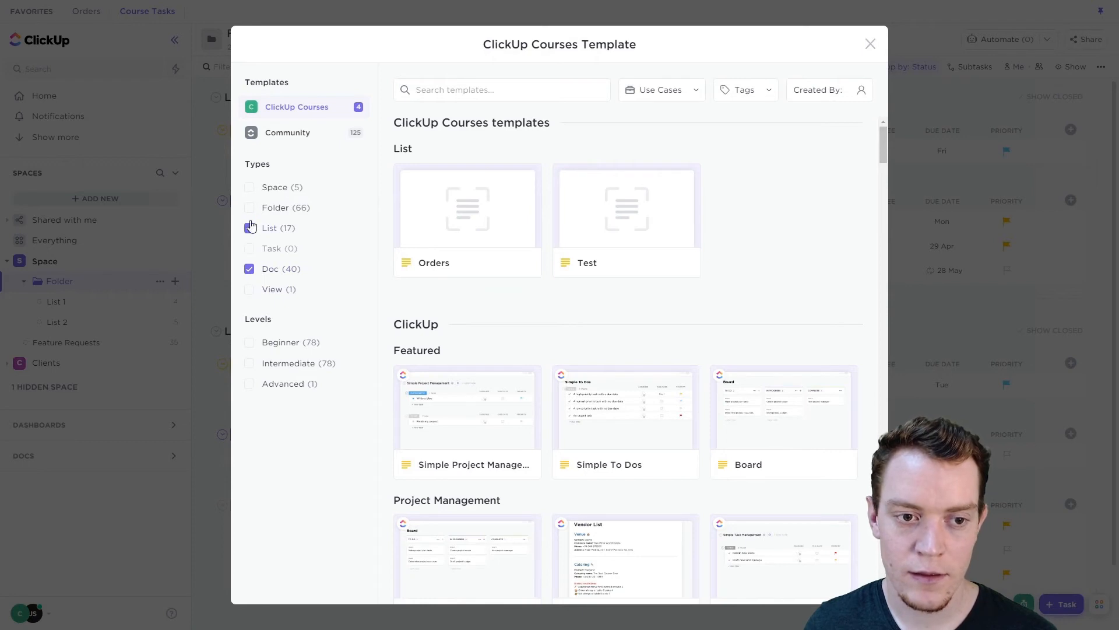
left_click(250, 228)
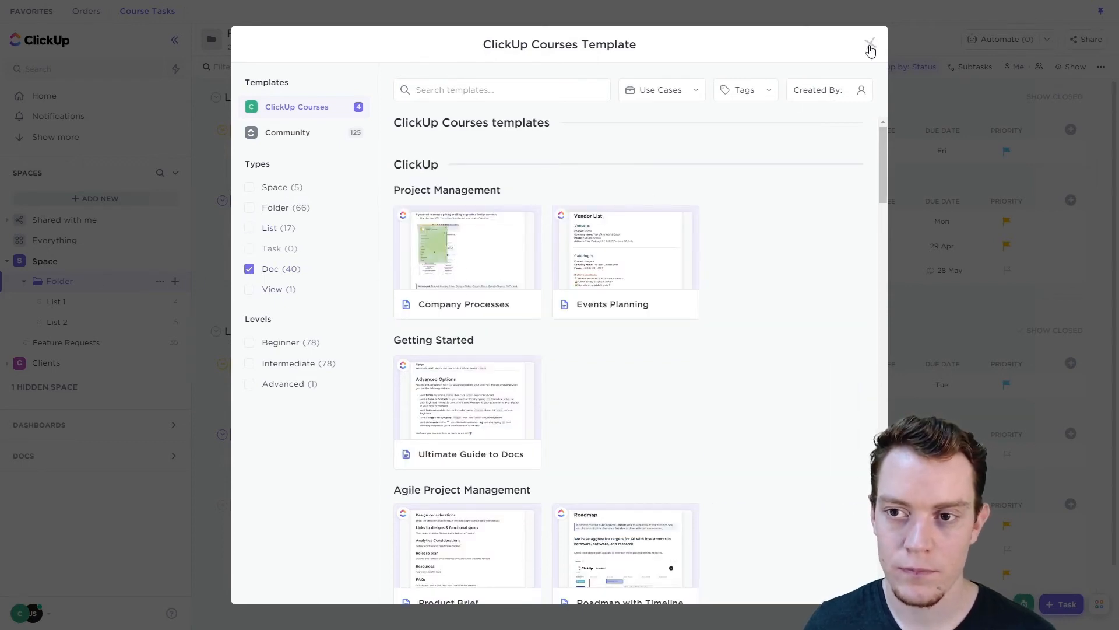
left_click(870, 45)
- Create a new Doc from the overview of all Docs
left_click(61, 458)
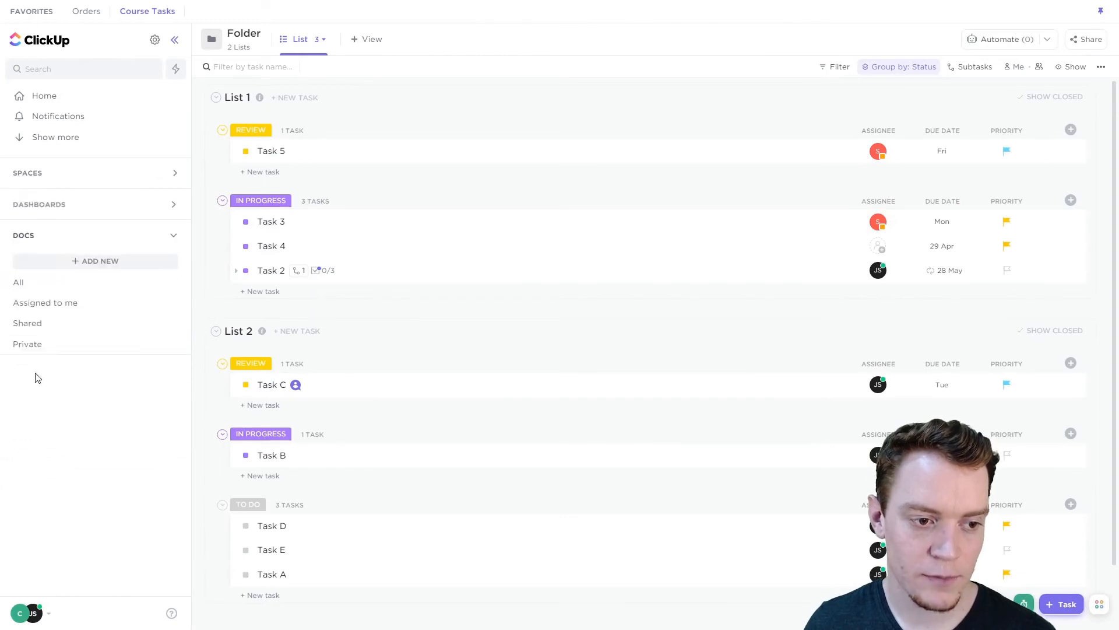
left_click(20, 291)
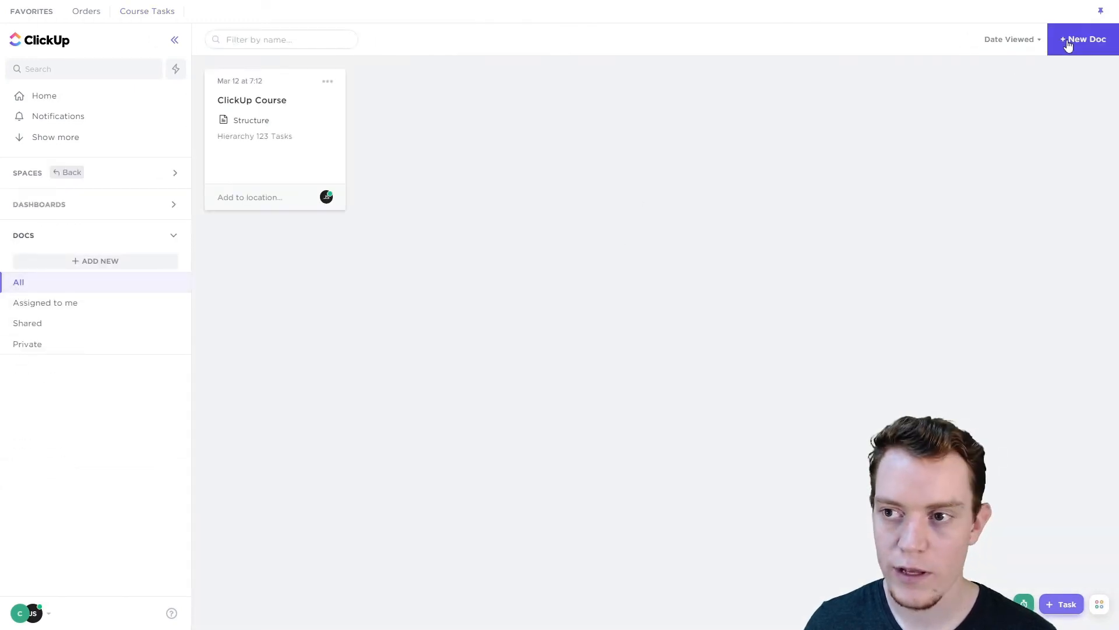
left_click(1053, 45)
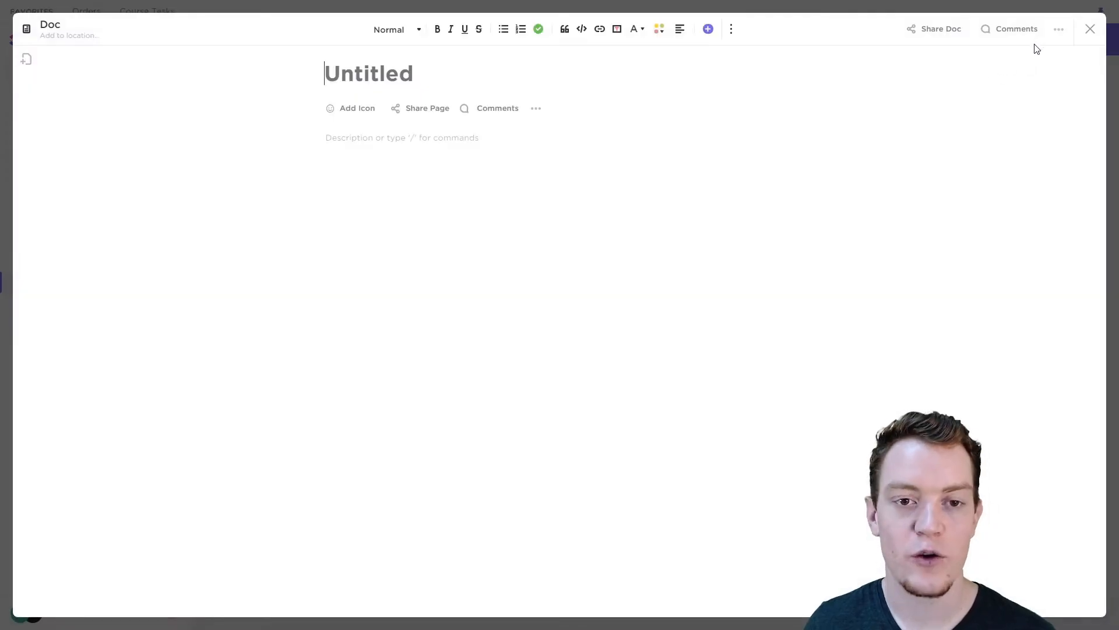
- Apply the Company Processes template to the untitled Doc
left_click(1060, 31)
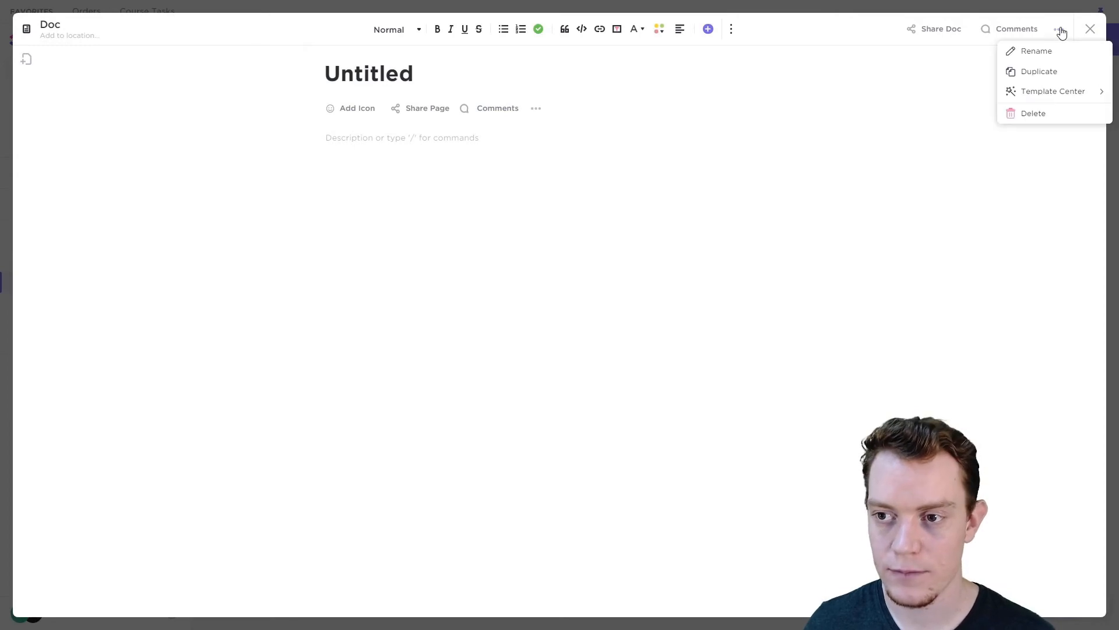
left_click(1047, 93)
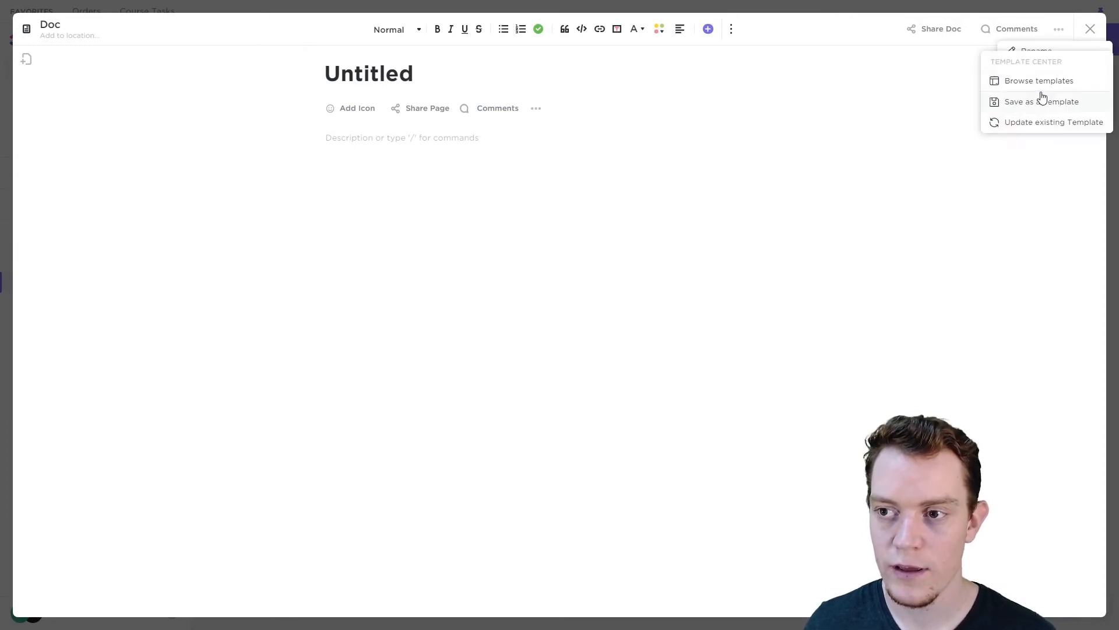
left_click(1040, 83)
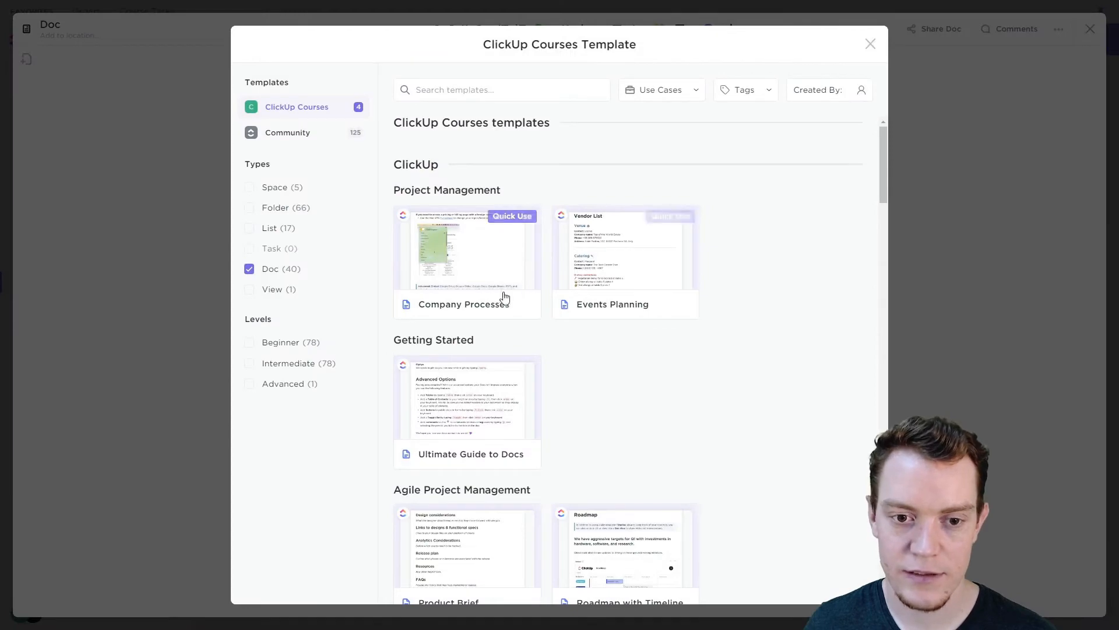
left_click(512, 216)
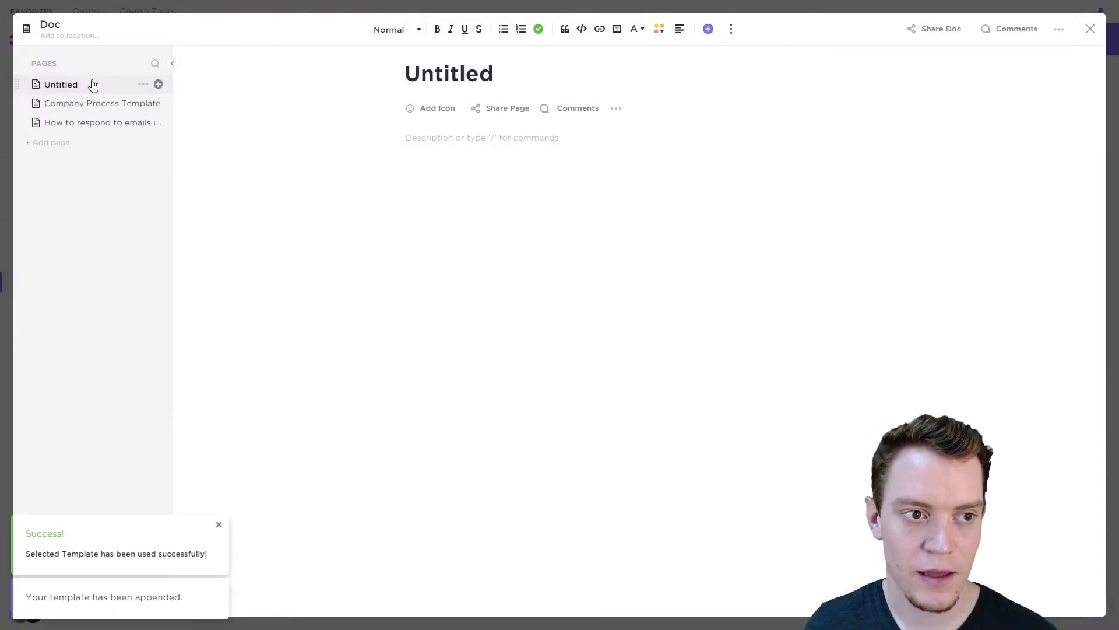
- Look through the Doc's Company Process Template and email response pages, and close the Doc
left_click(86, 105)
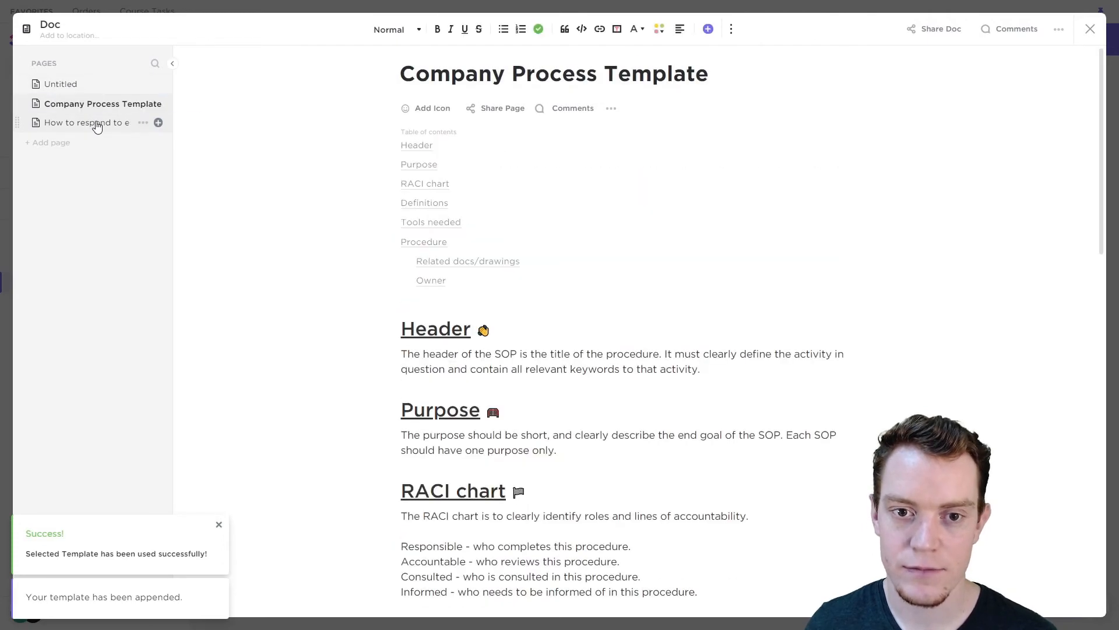
left_click(95, 123)
left_click(97, 93)
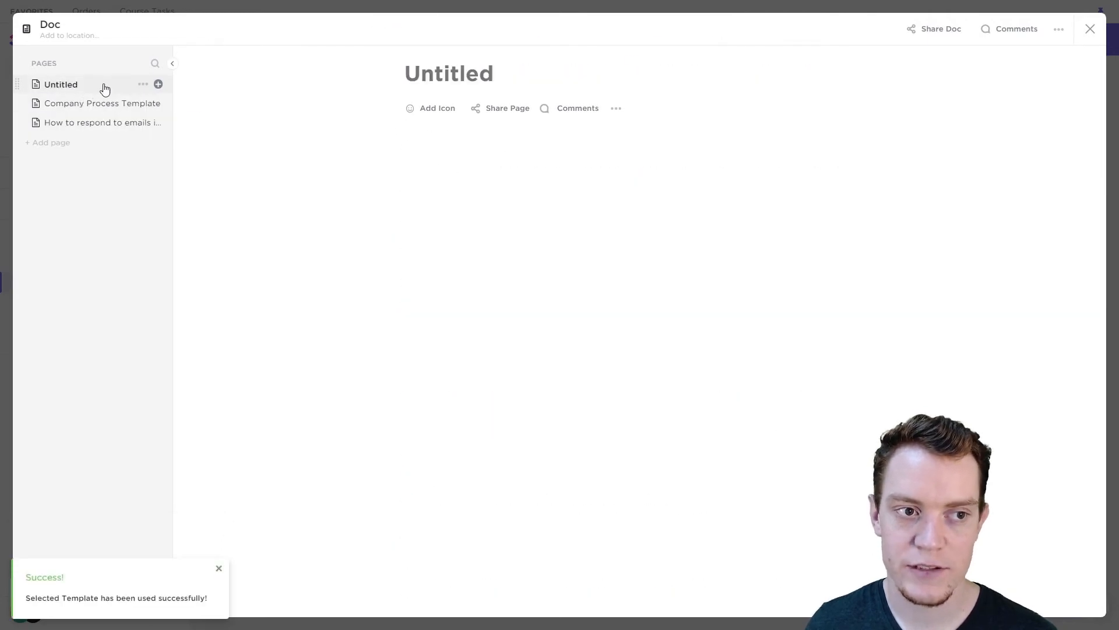
left_click(1090, 29)
- Return to Folder in the Spaces and open the details of the Test list template
left_click(64, 173)
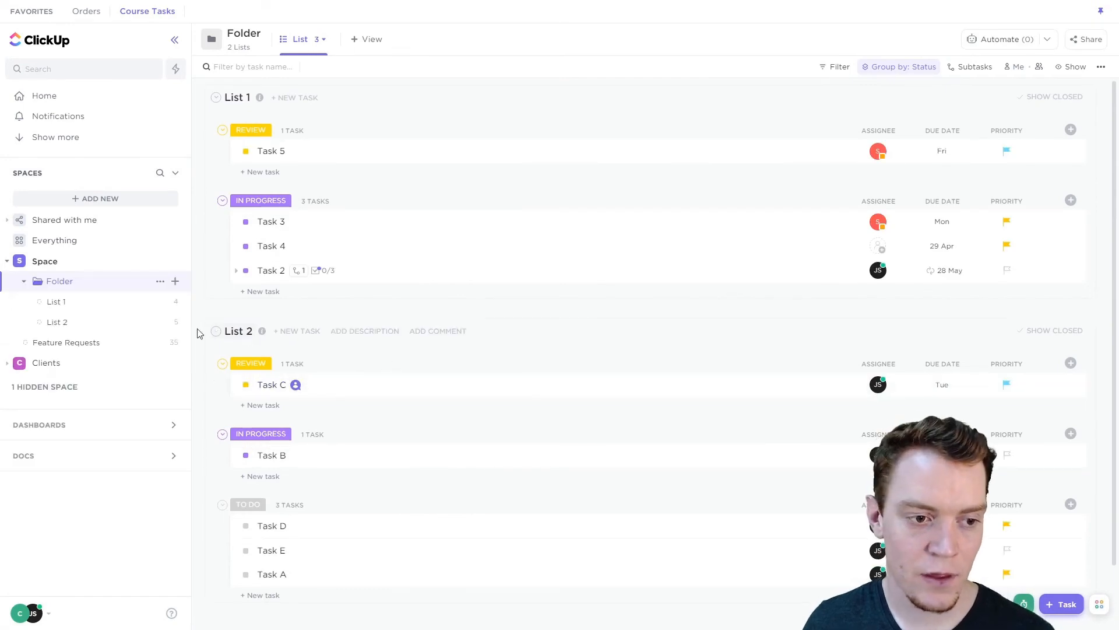
left_click(161, 282)
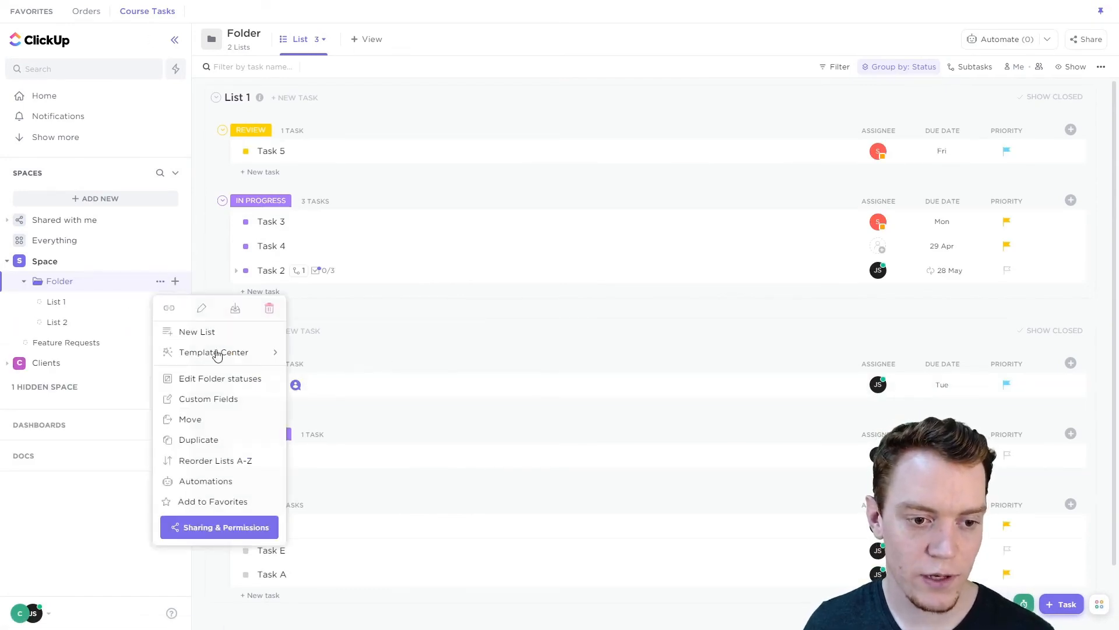
mouse_move(244, 354)
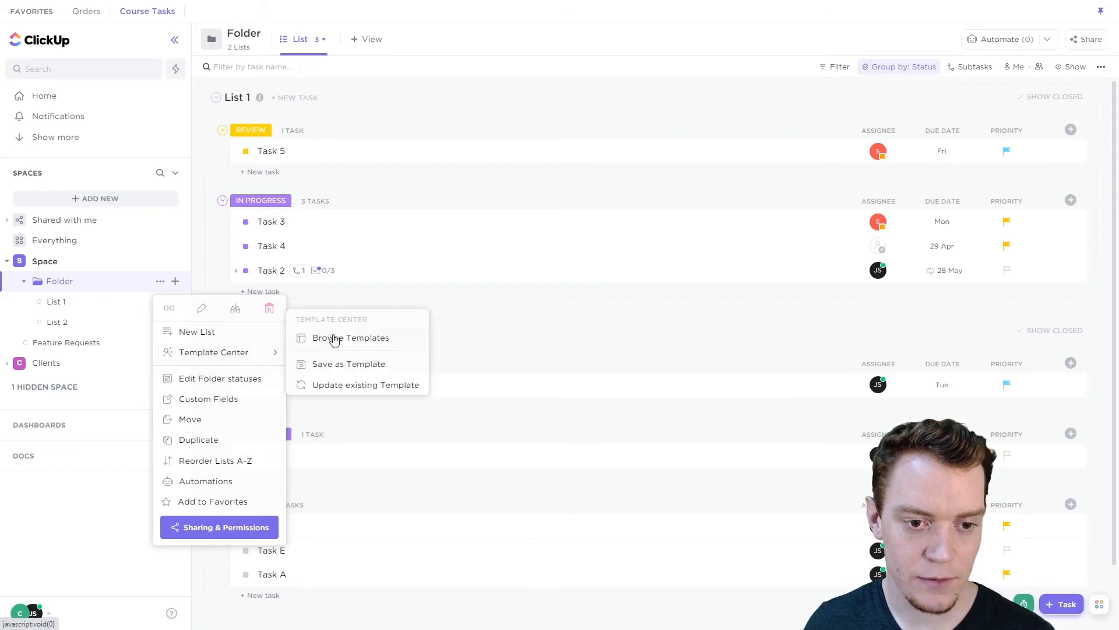
left_click(339, 337)
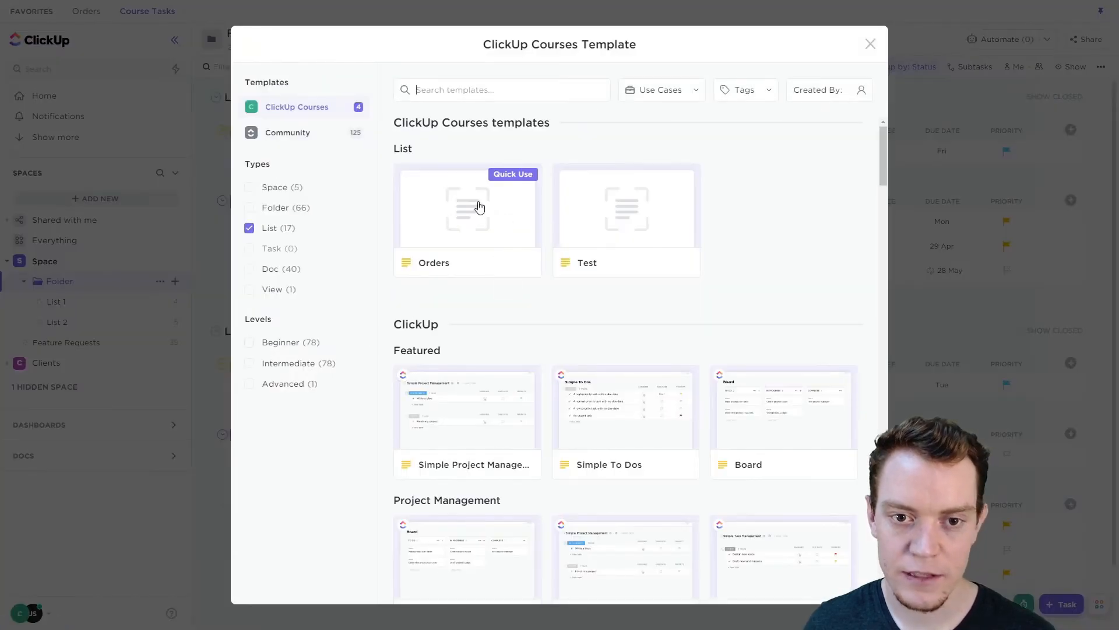
left_click(640, 204)
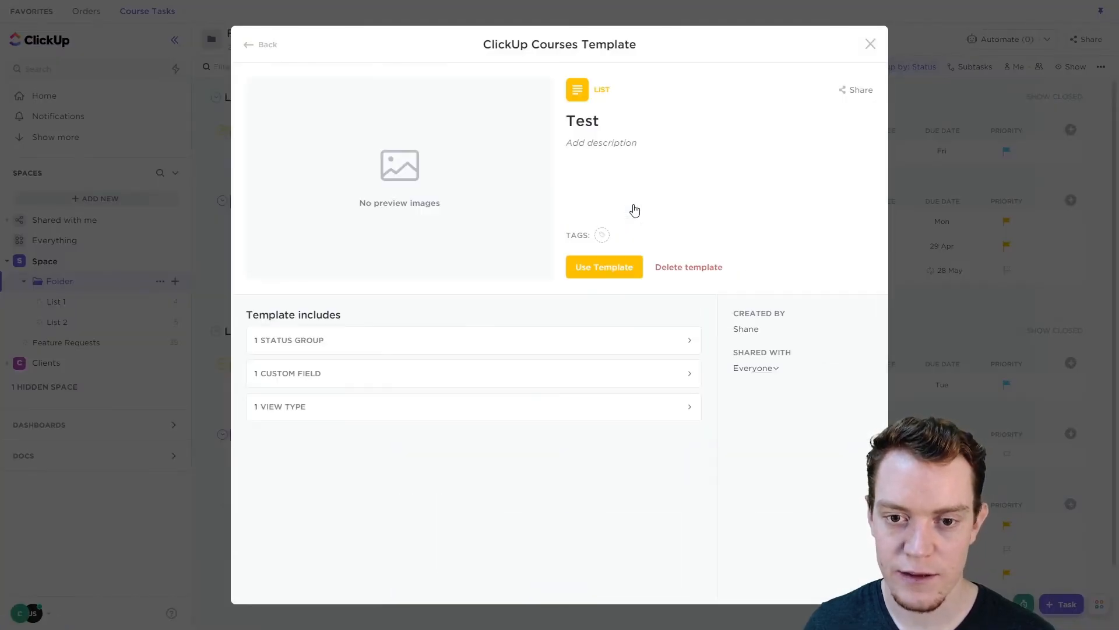
- Create a list named Test in Space > Folder from the Test list template, importing everything
left_click(619, 275)
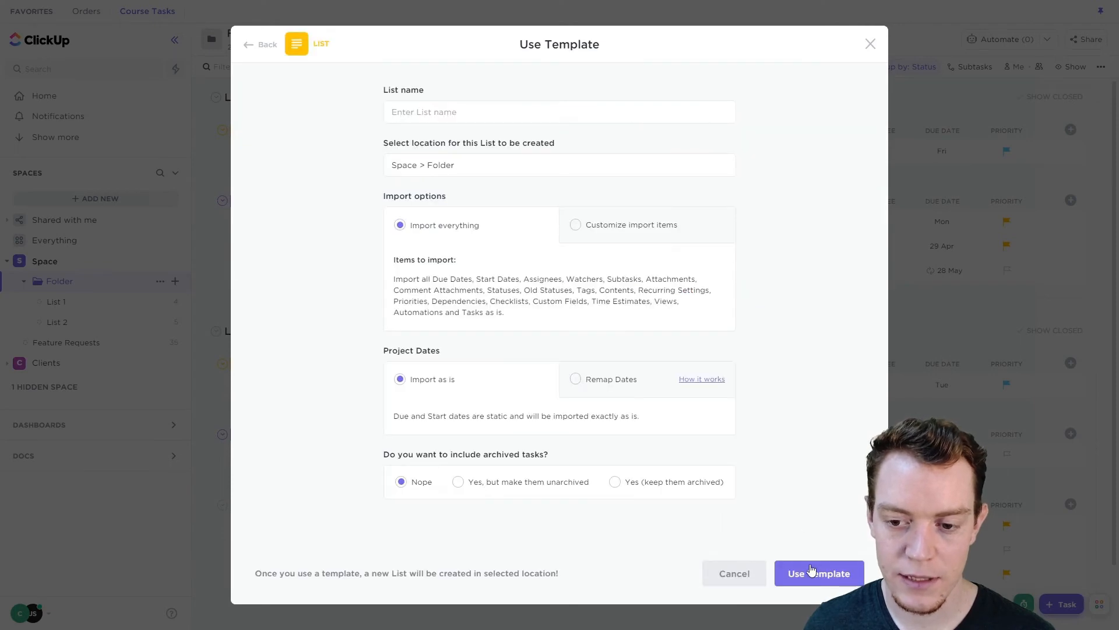
left_click(525, 110)
type("Test")
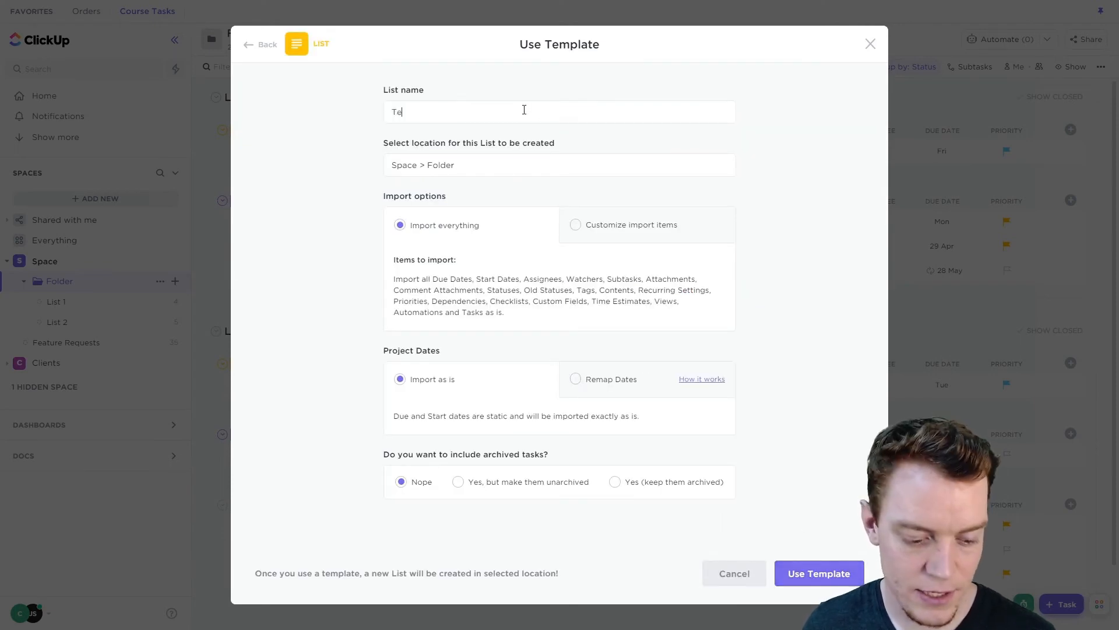
left_click(830, 582)
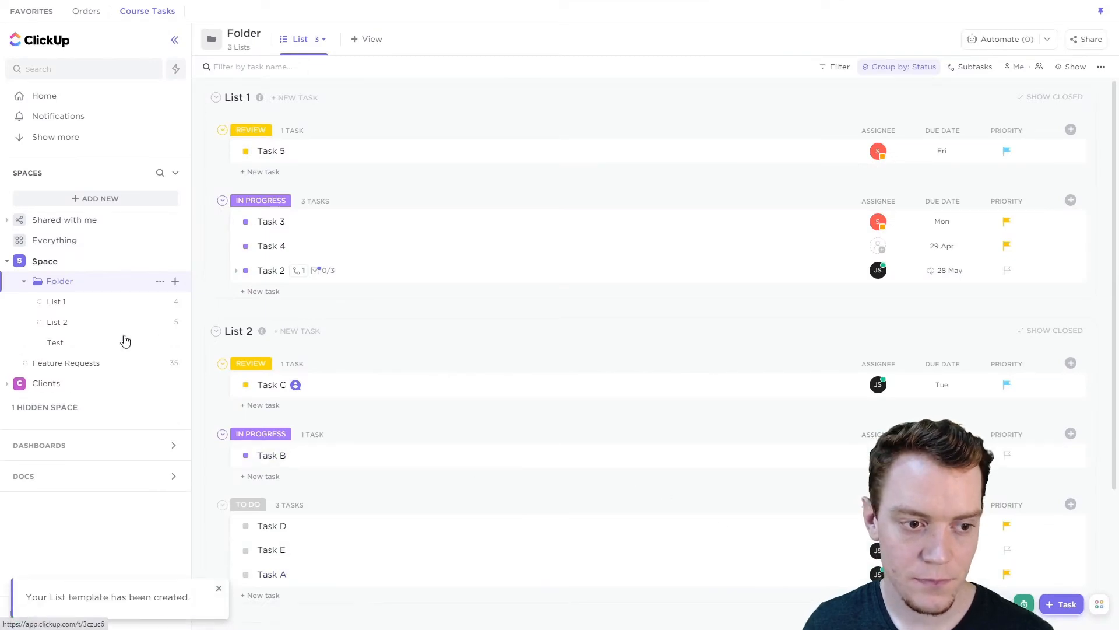
- Add two tasks named Task and Another Task to the new Test list
left_click(82, 349)
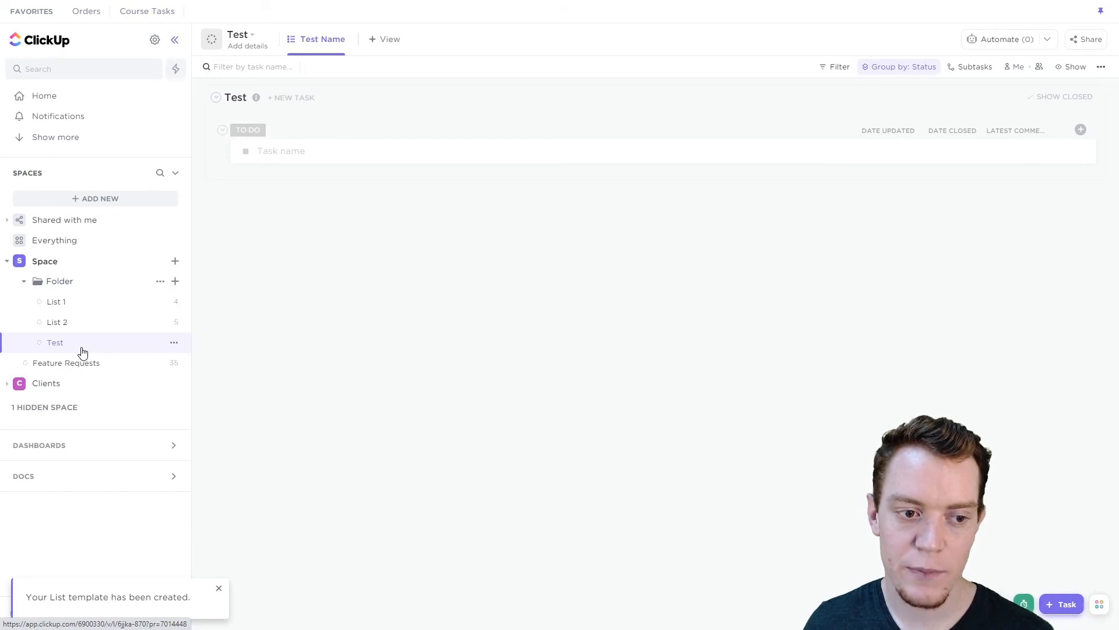
left_click(299, 152)
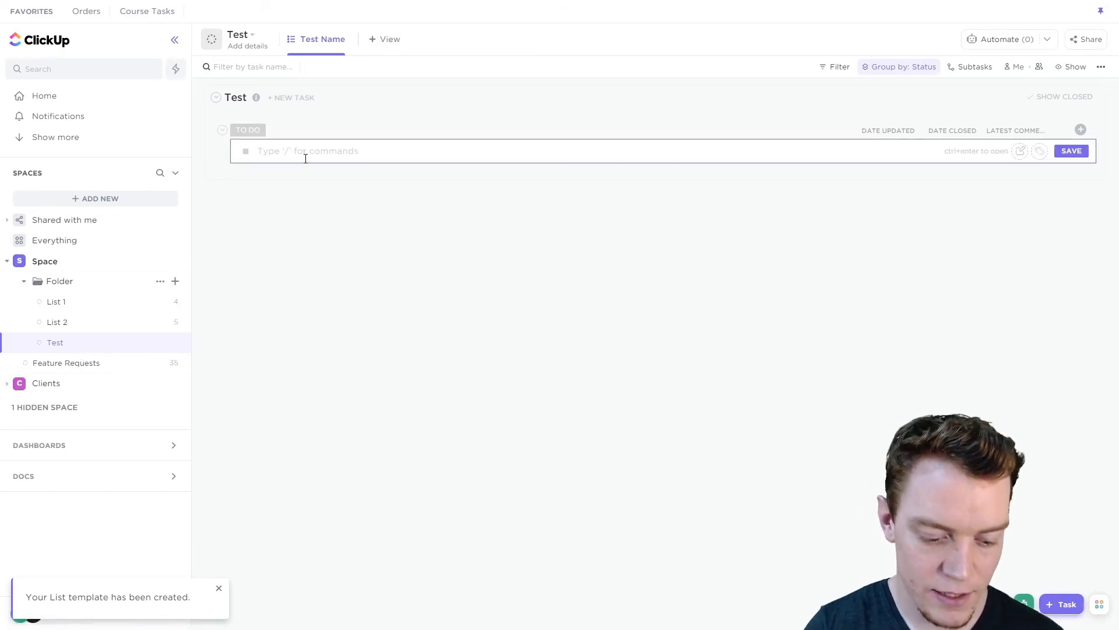
type("Task")
key("Return")
type("Another Task")
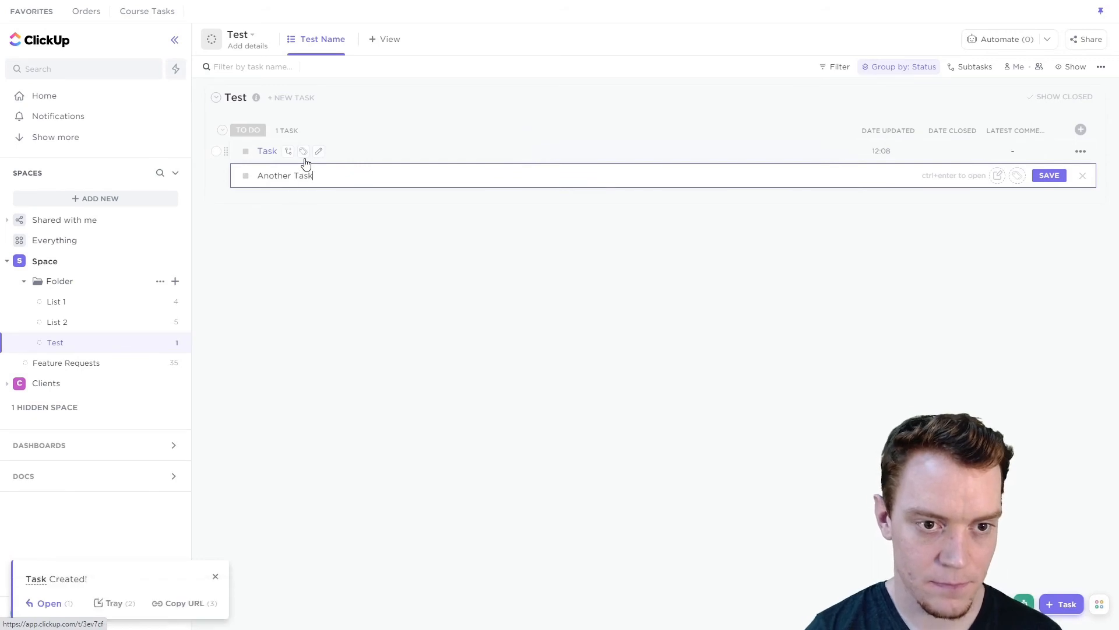
key("Return")
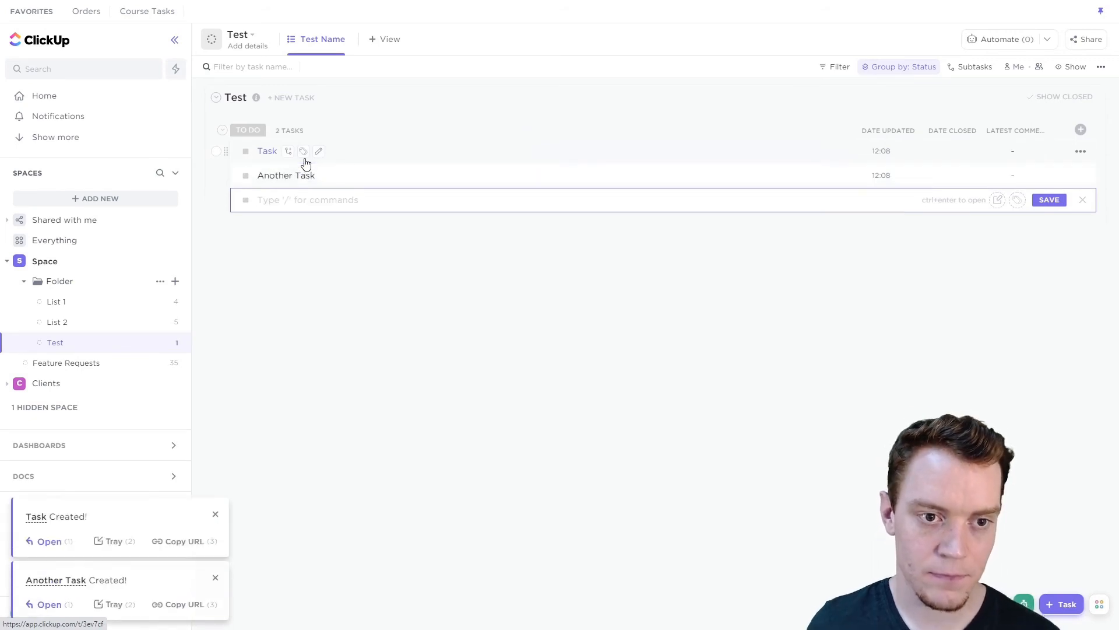
left_click(361, 415)
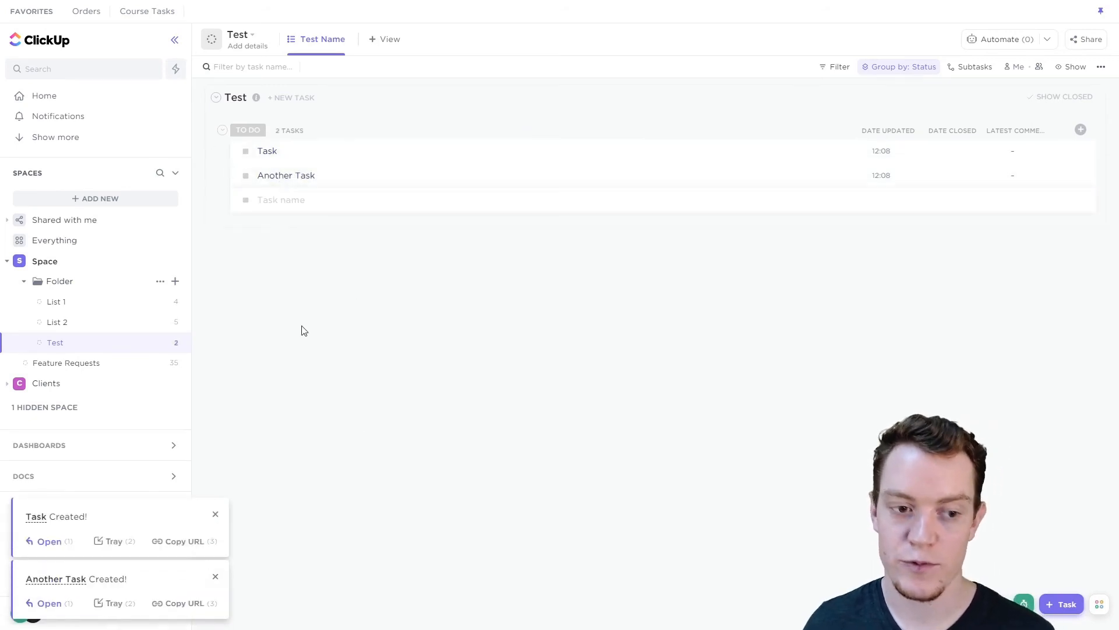
- Update the existing Test template from the Test list, shared with everyone including guests and with all items imported
left_click(174, 344)
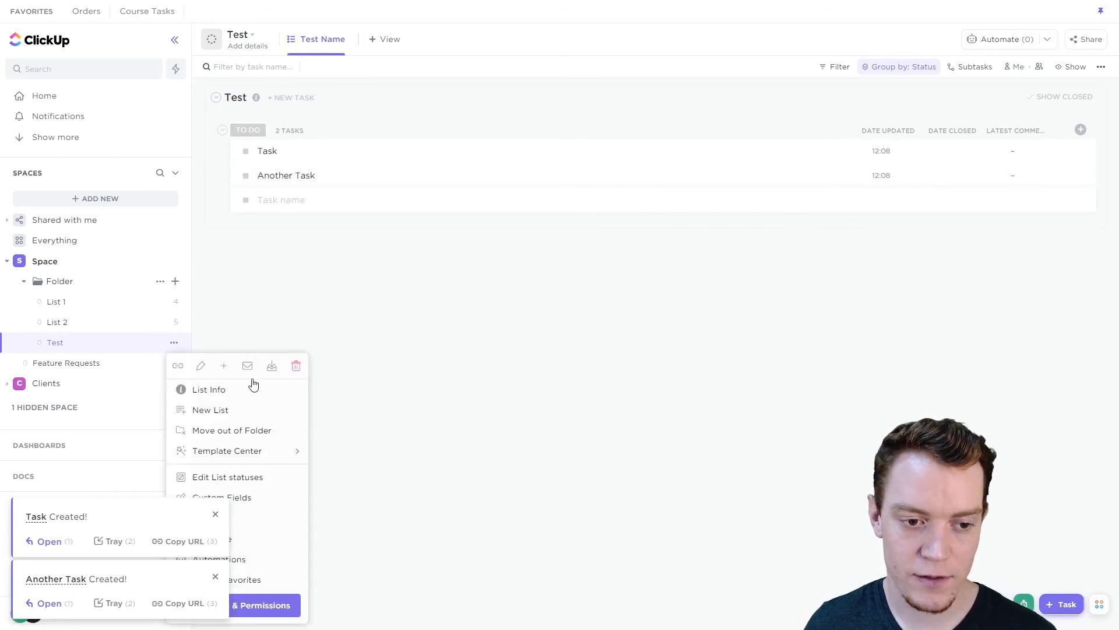
mouse_move(235, 453)
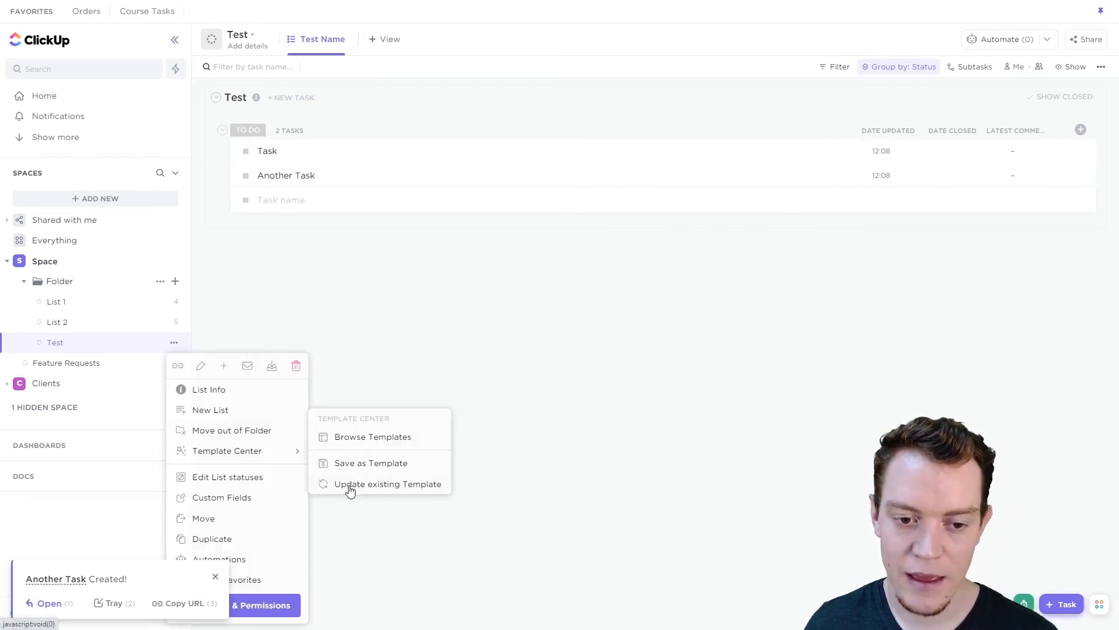
left_click(371, 485)
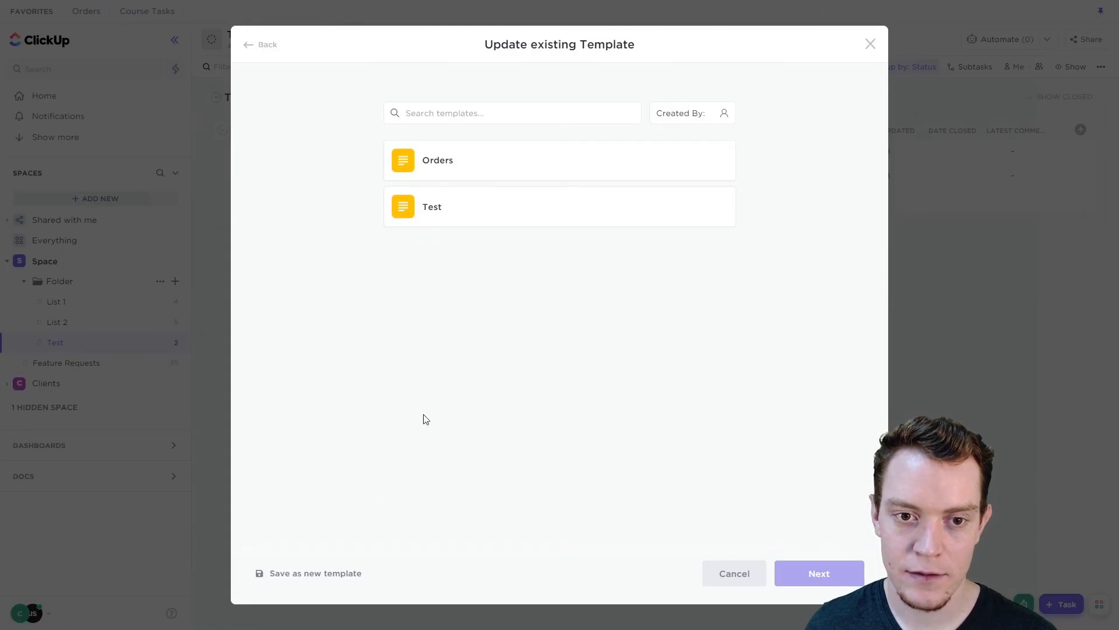
left_click(515, 221)
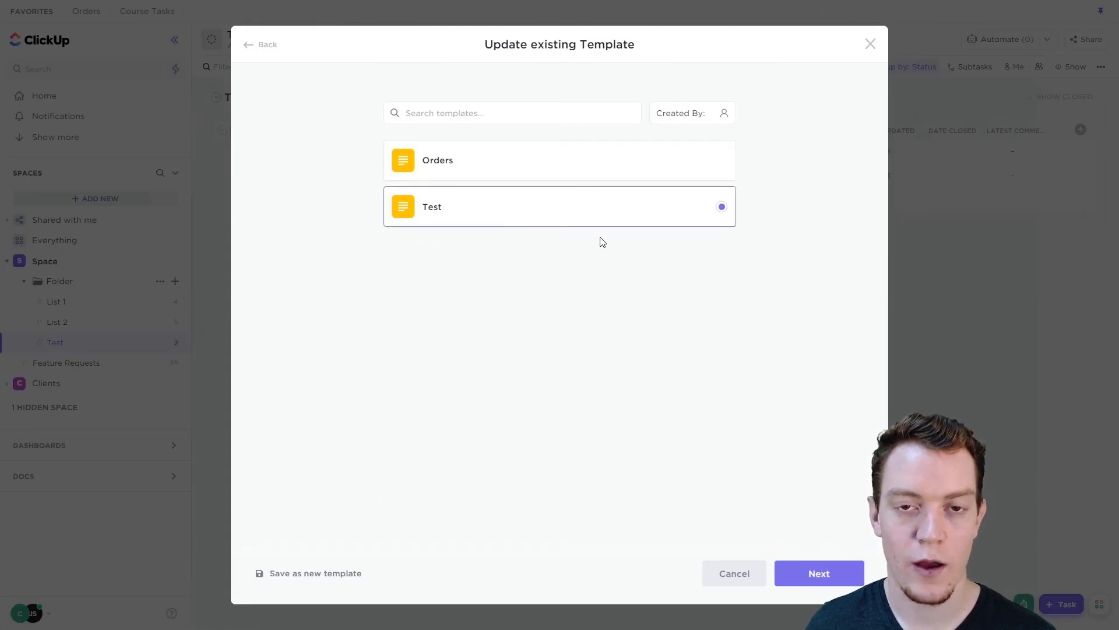
left_click(812, 574)
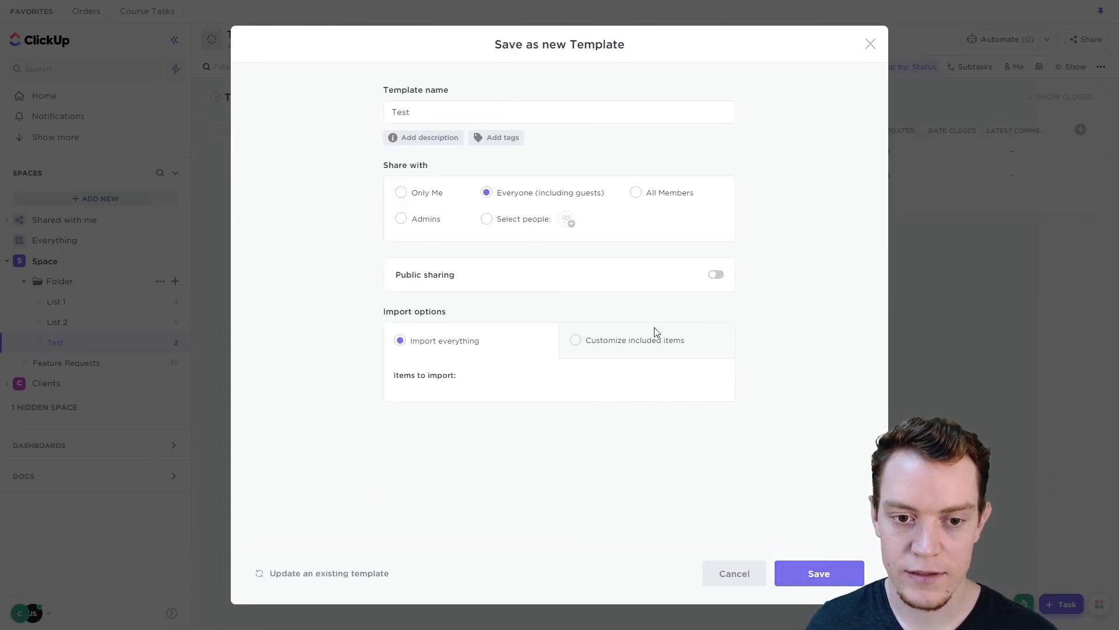
left_click(819, 573)
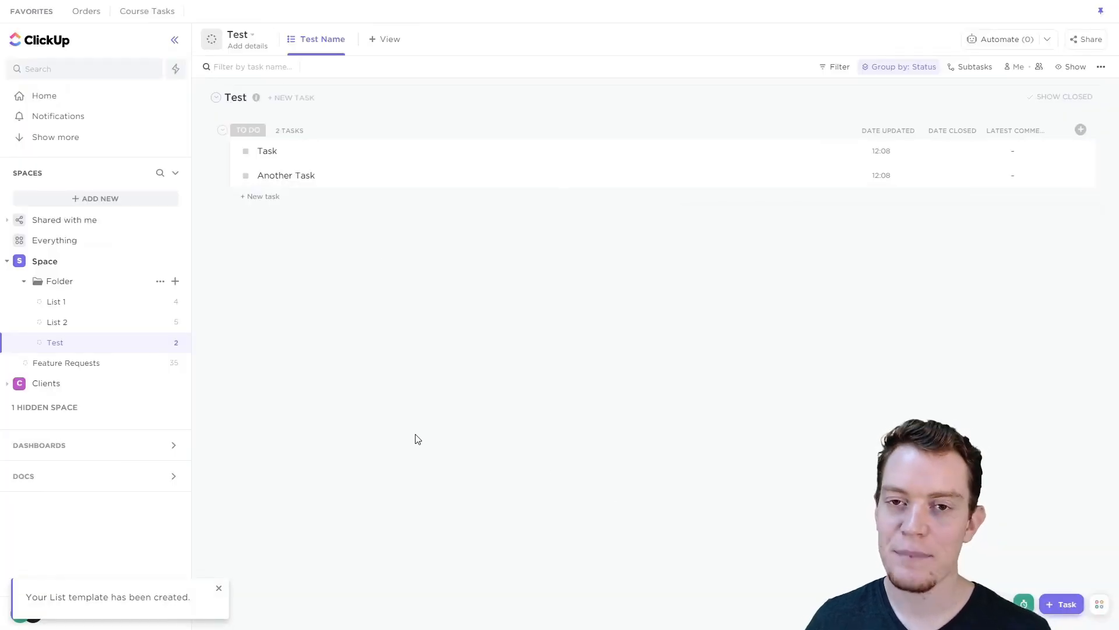